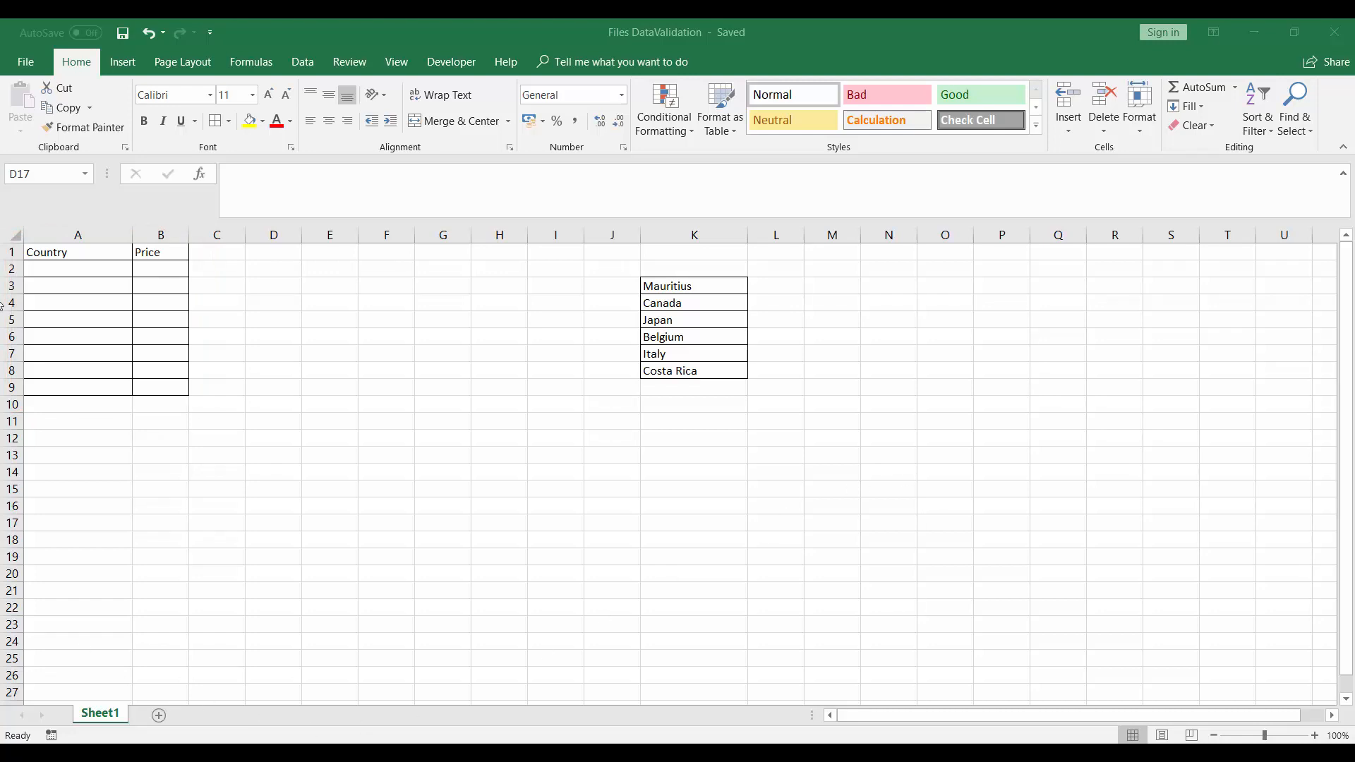
- Start a data validation rule for the Country cells A2:A9 that allows only List entries
{"action": "double_click", "coordinate": [62, 267]}
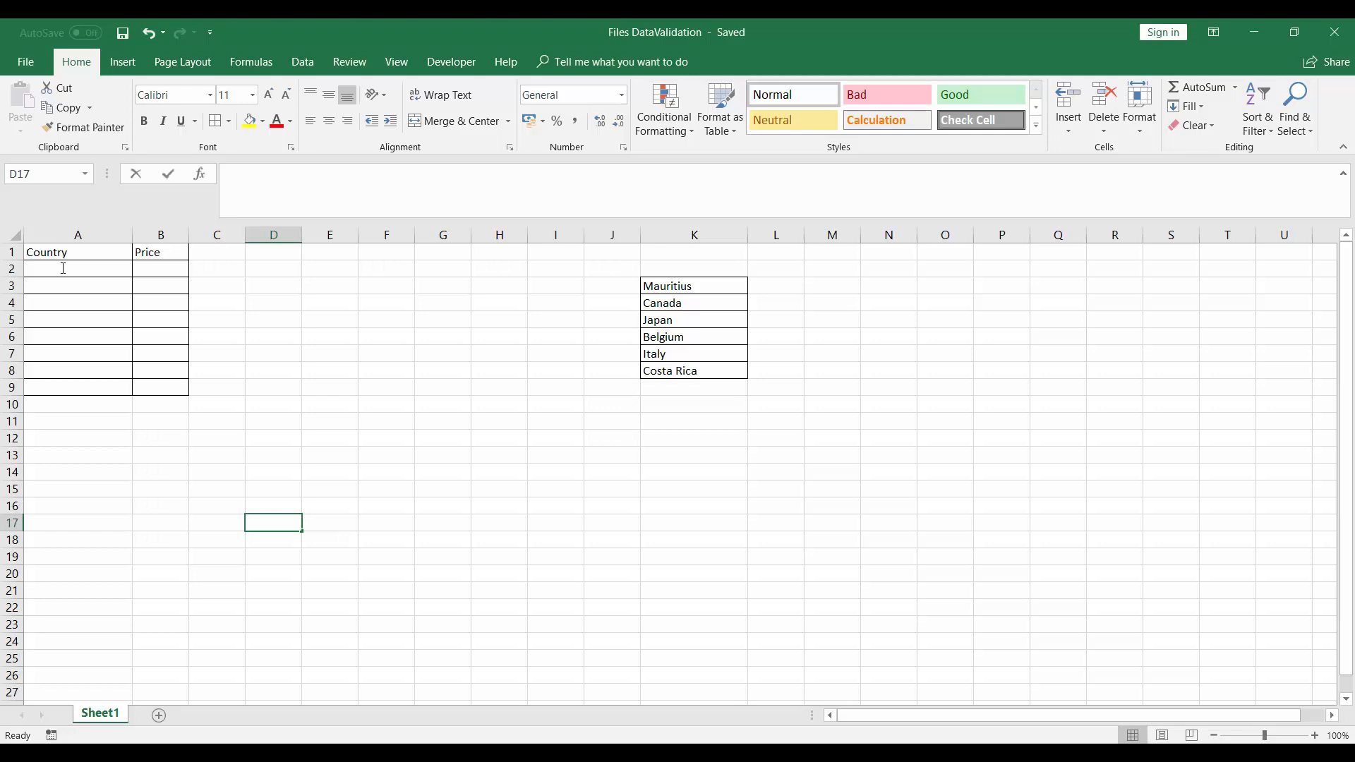
{"action": "left_click_drag", "start_coordinate": [74, 268], "coordinate": [82, 383]}
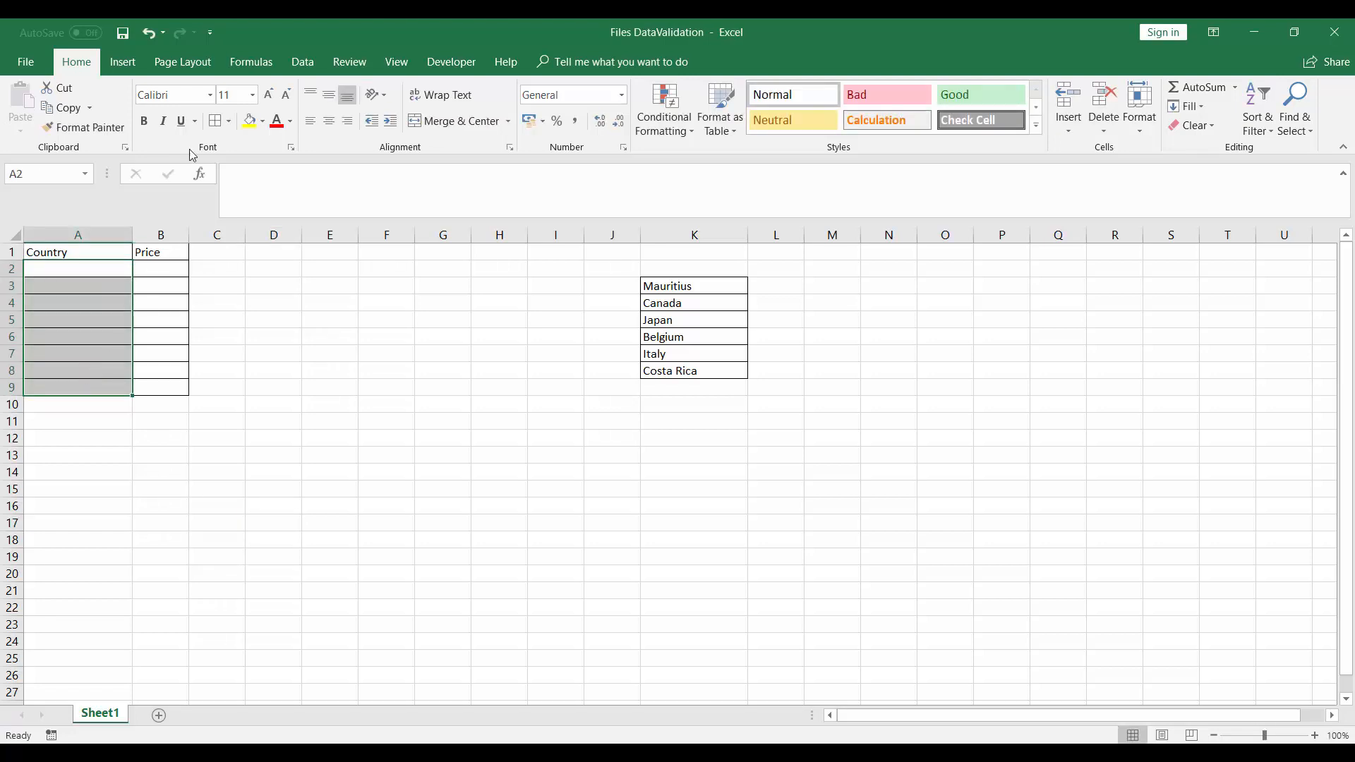
{"action": "left_click", "coordinate": [302, 62]}
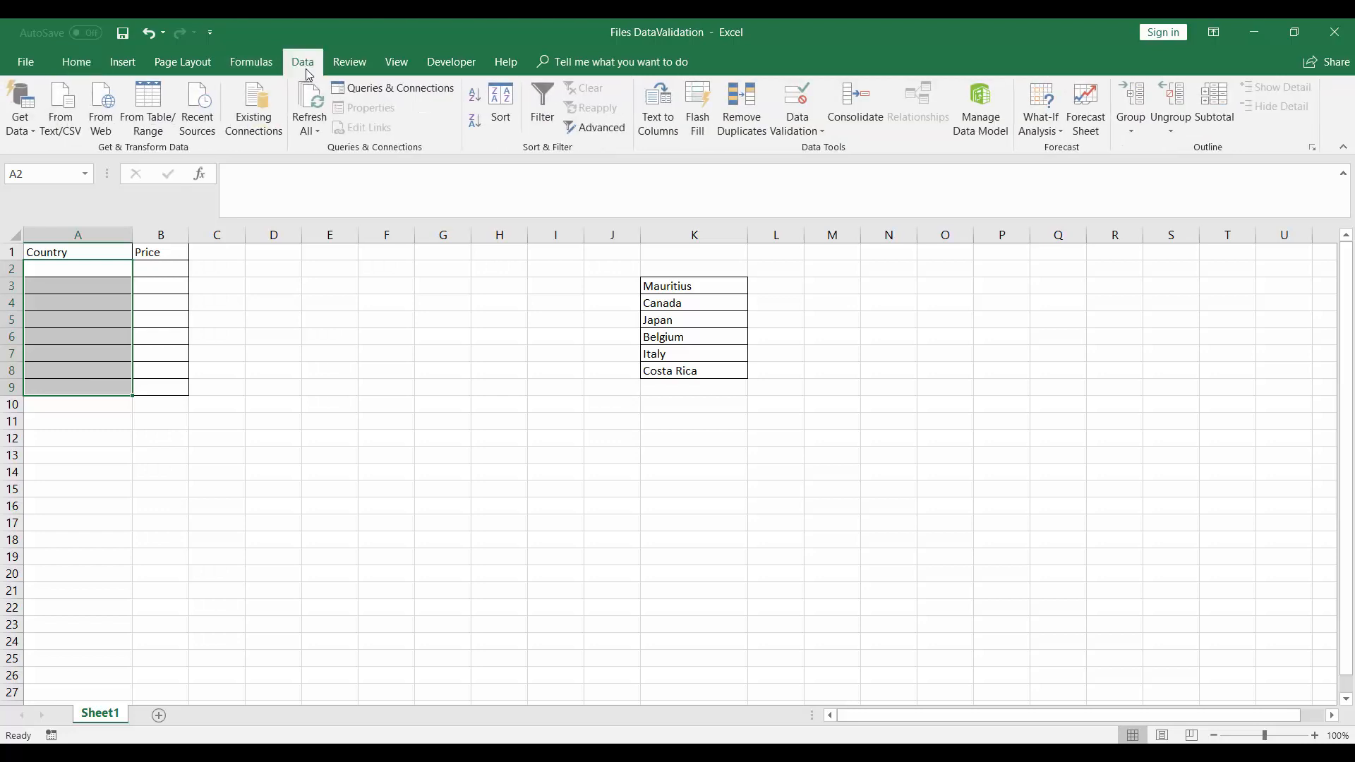
{"action": "left_click", "coordinate": [823, 132]}
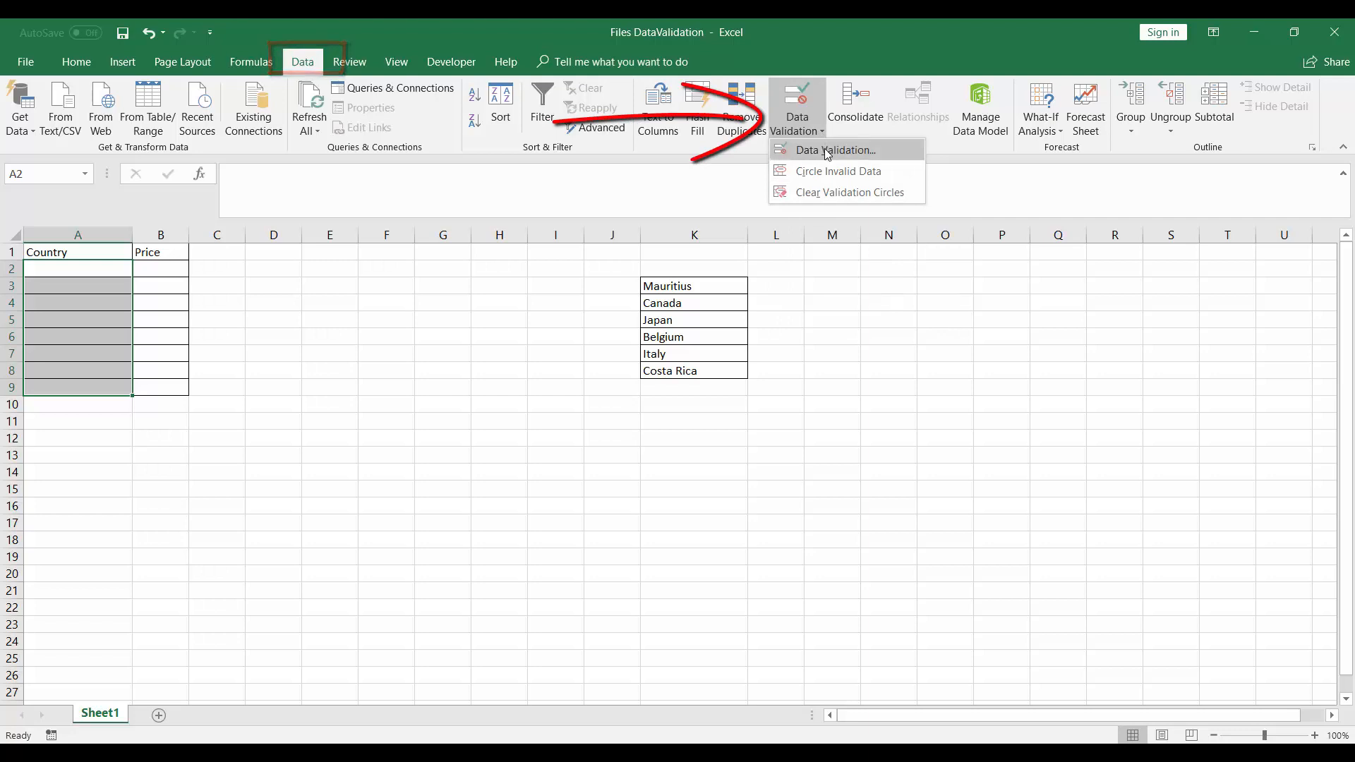
{"action": "left_click", "coordinate": [824, 149]}
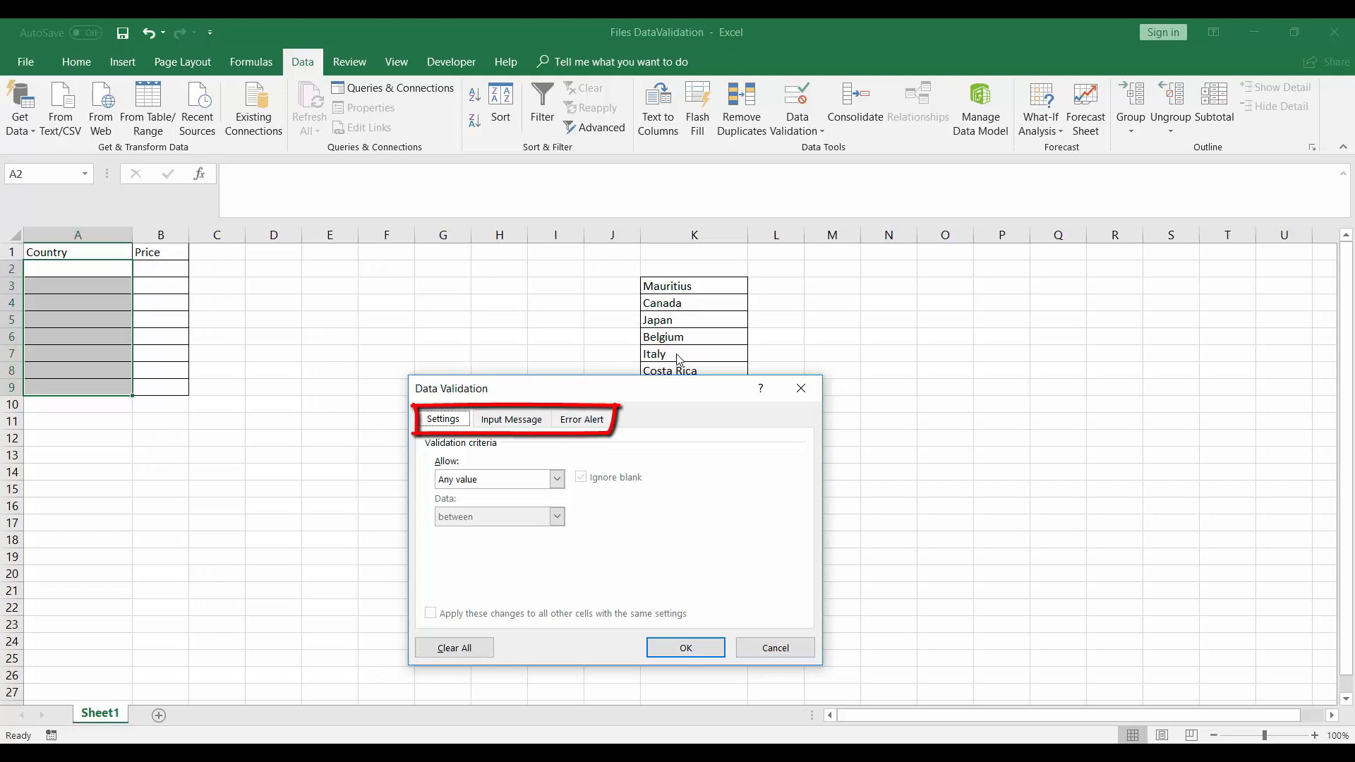
{"action": "left_click", "coordinate": [557, 480]}
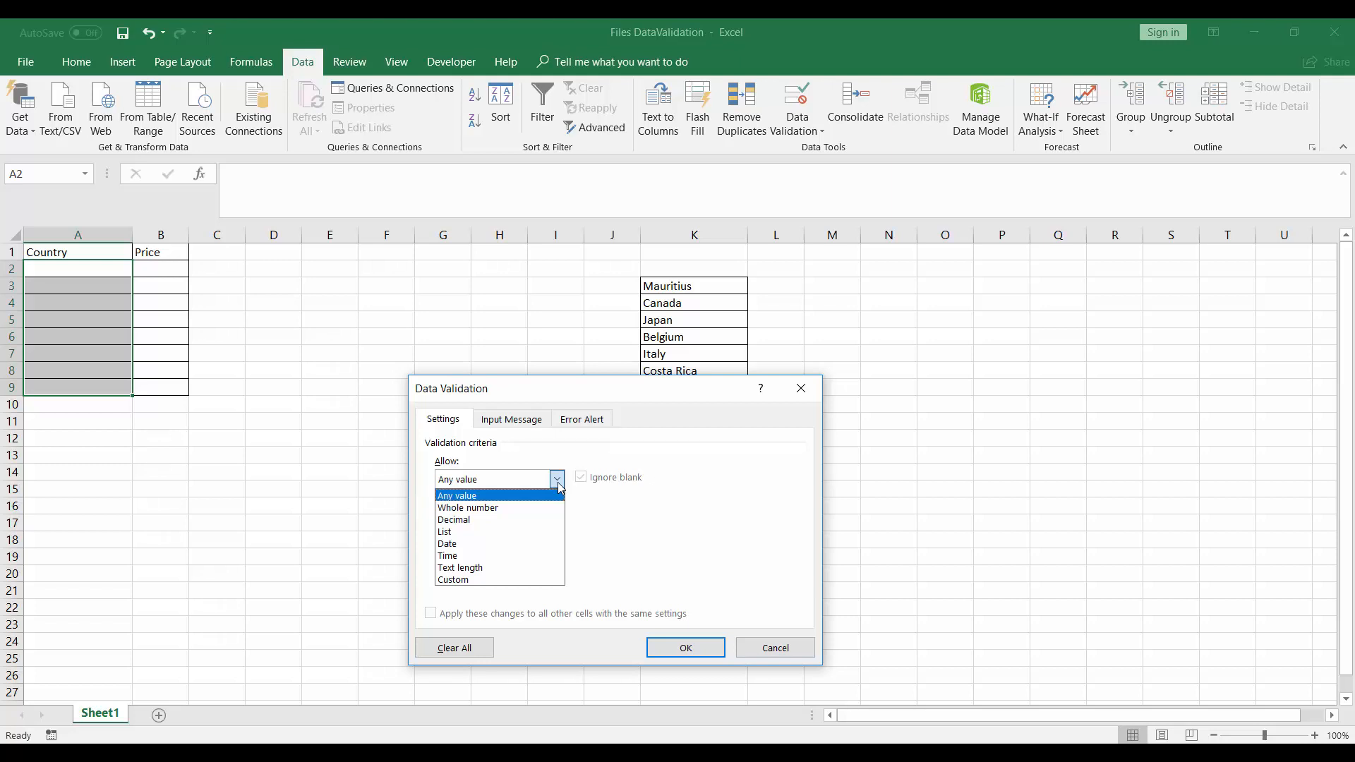
{"action": "left_click", "coordinate": [490, 533]}
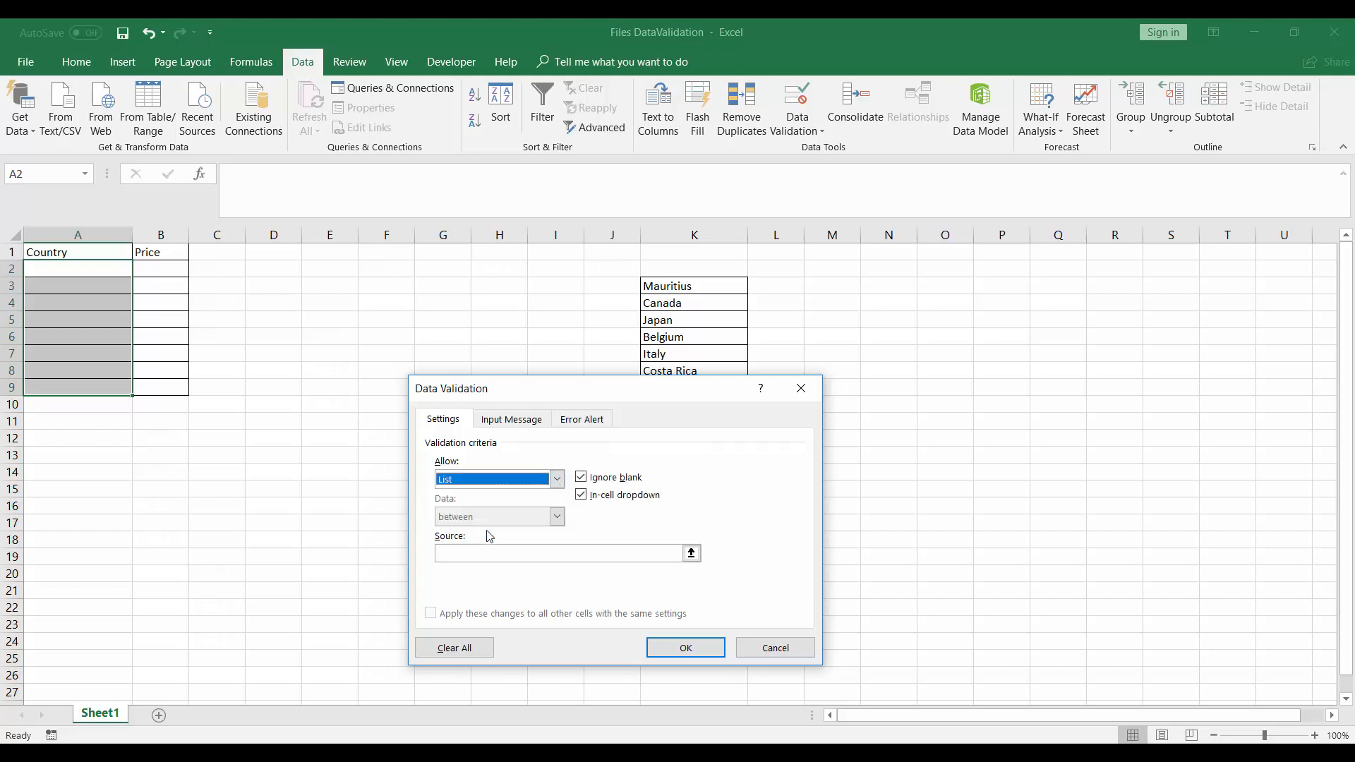
{"action": "left_click", "coordinate": [465, 554]}
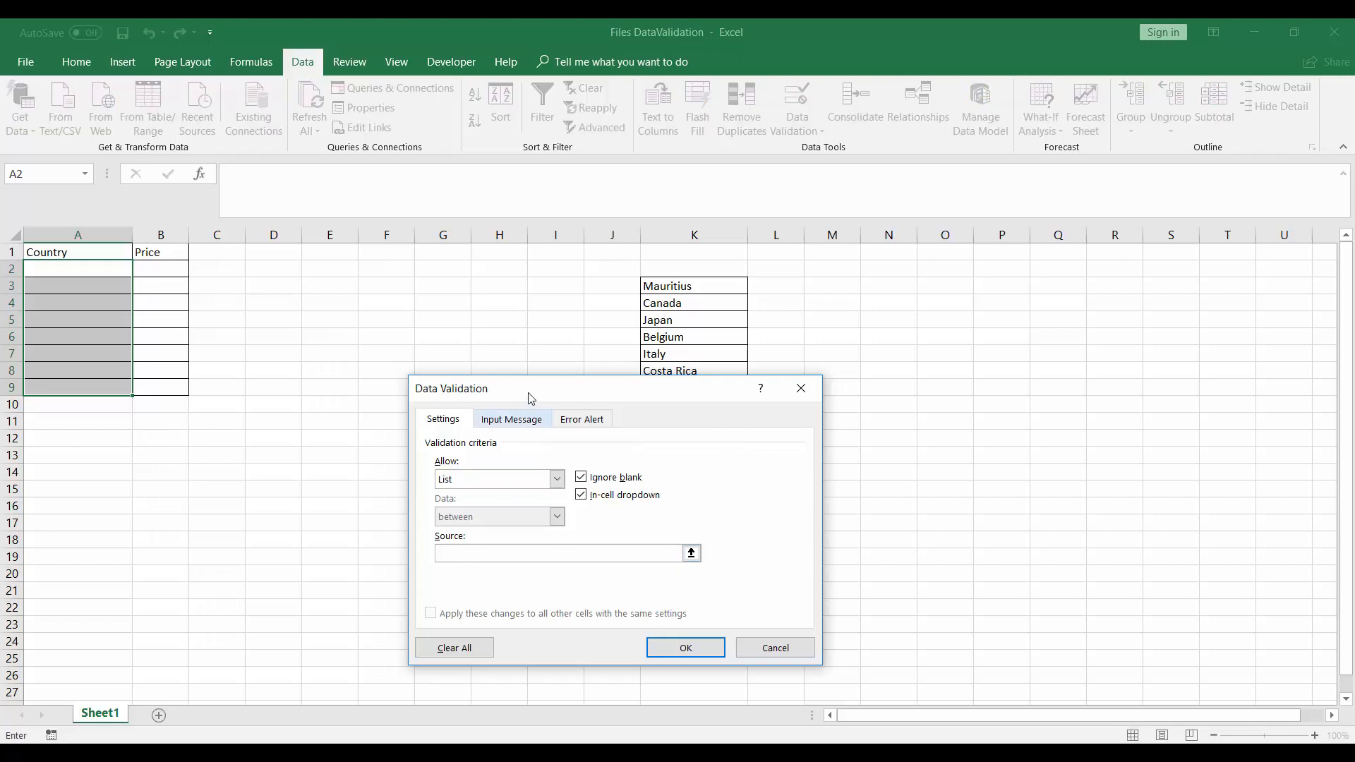
{"action": "left_click_drag", "start_coordinate": [526, 389], "coordinate": [445, 430]}
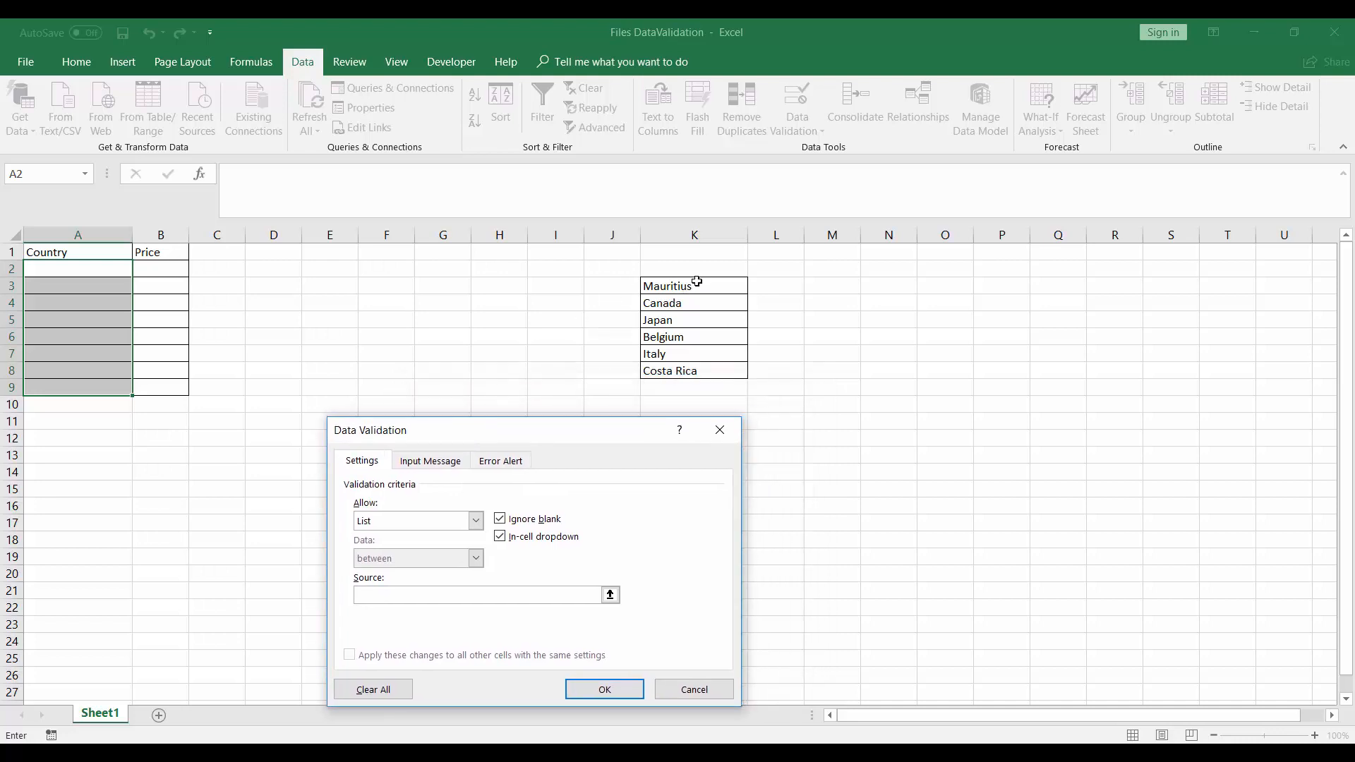
{"action": "left_click_drag", "start_coordinate": [695, 284], "coordinate": [708, 371]}
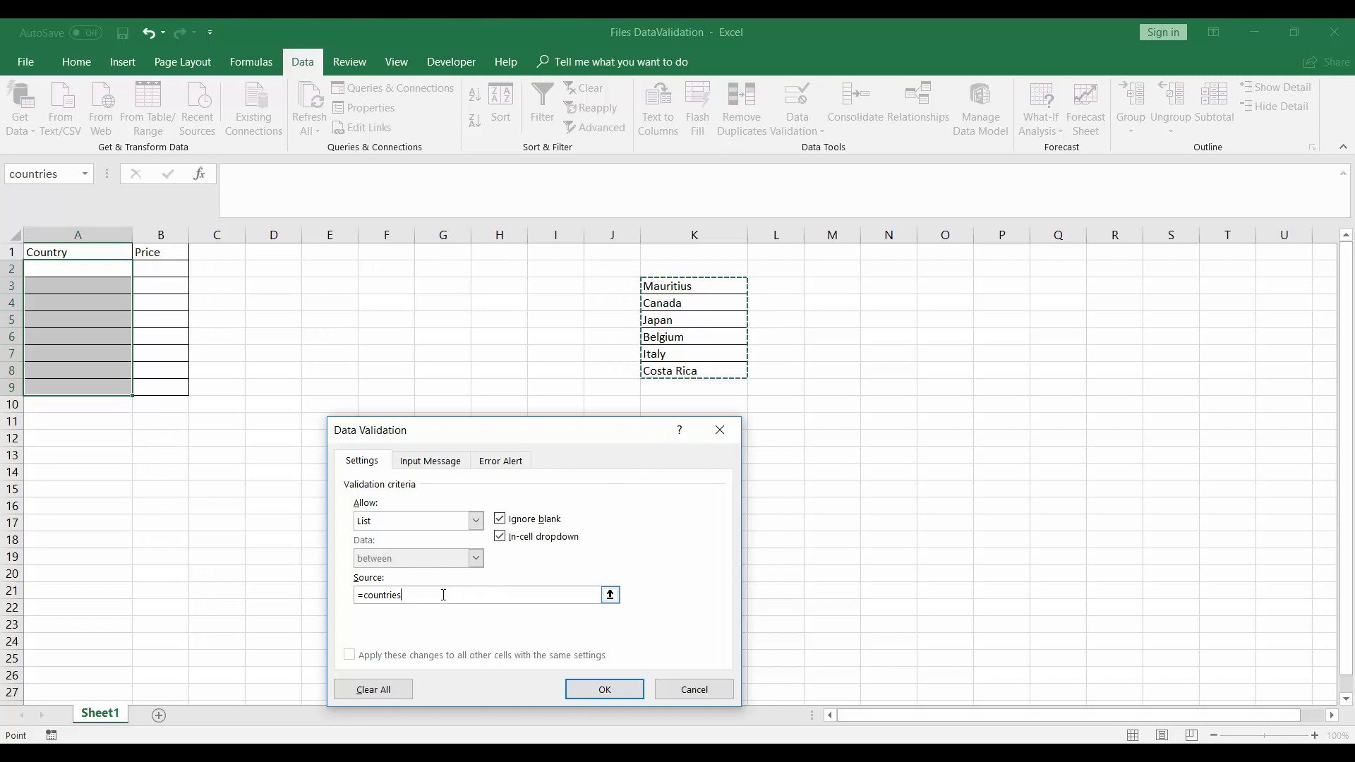
{"action": "left_click_drag", "start_coordinate": [441, 595], "coordinate": [314, 588]}
{"action": "key", "text": "BackSpace"}
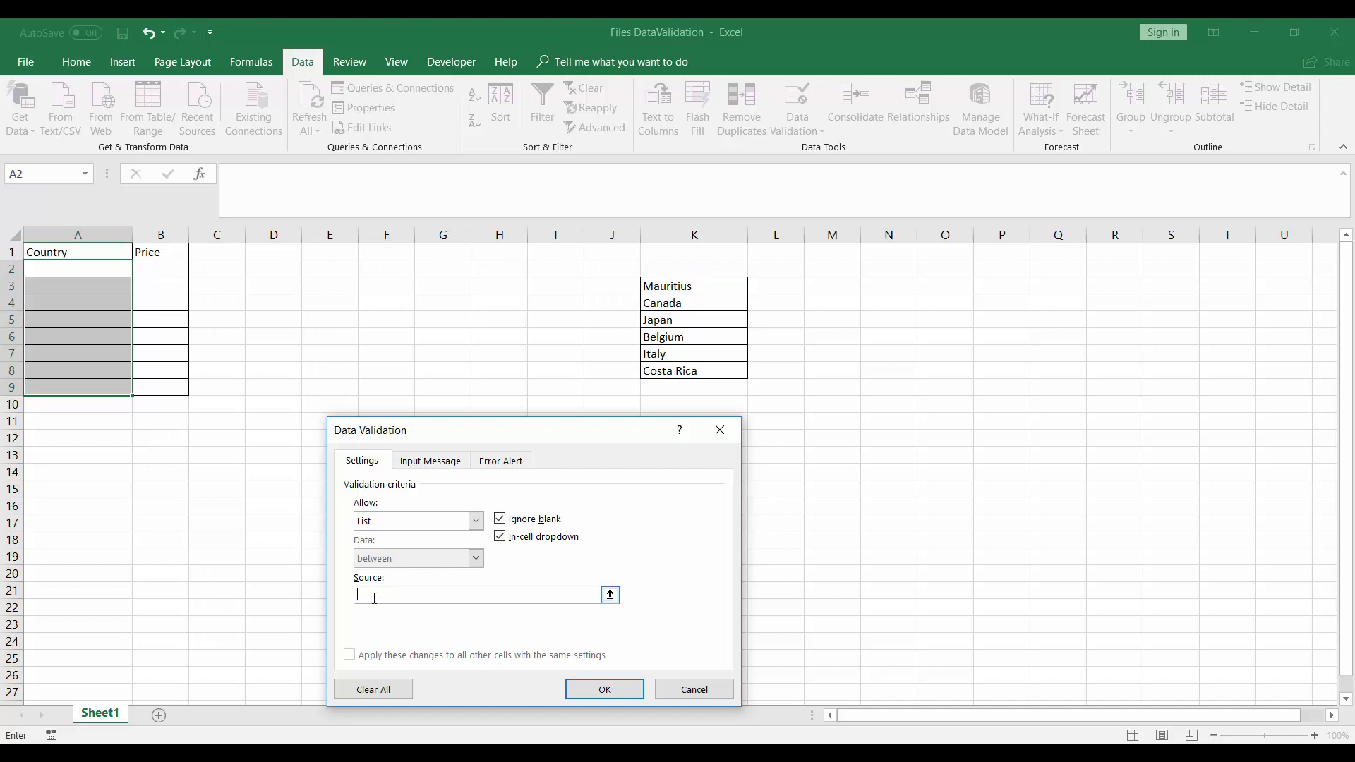
- Paste the defined name countries as the list source and apply the validation rule
{"action": "key", "text": "F3"}
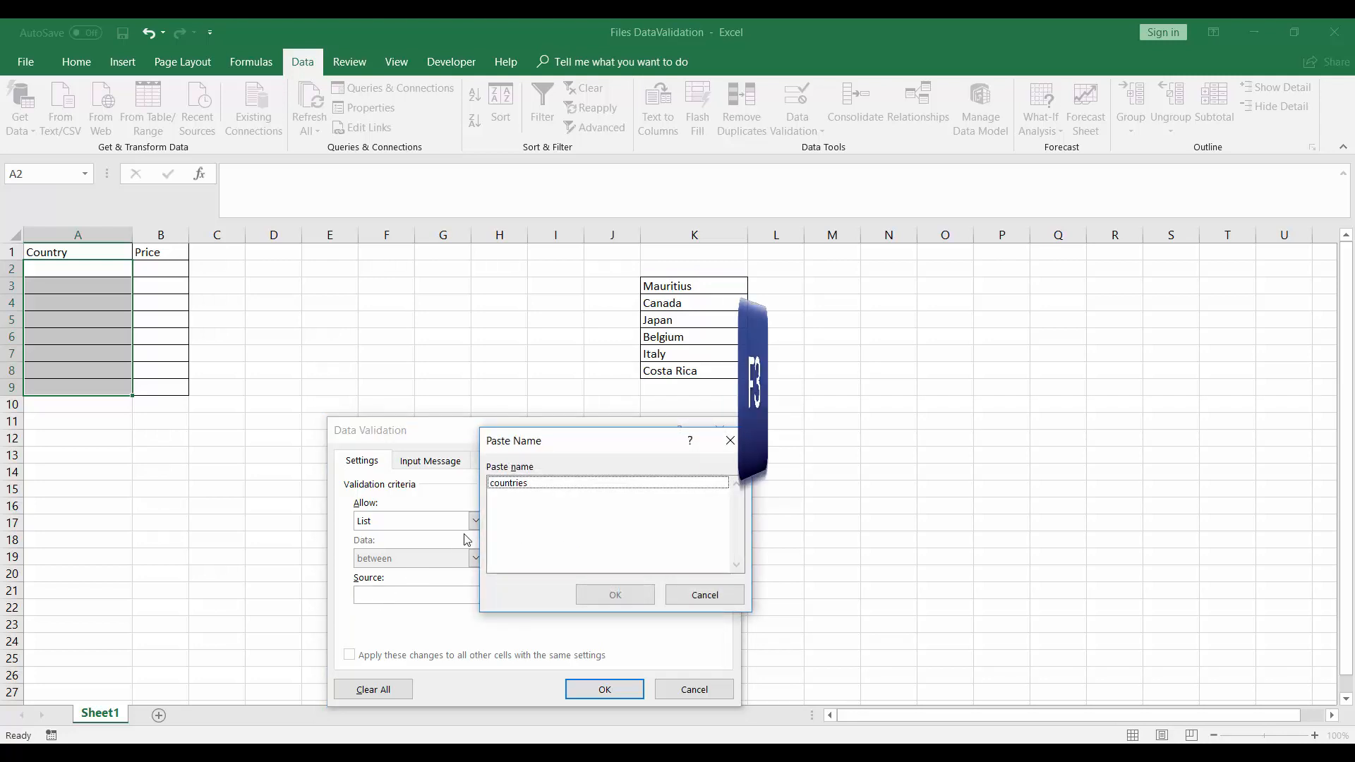
{"action": "left_click", "coordinate": [508, 486]}
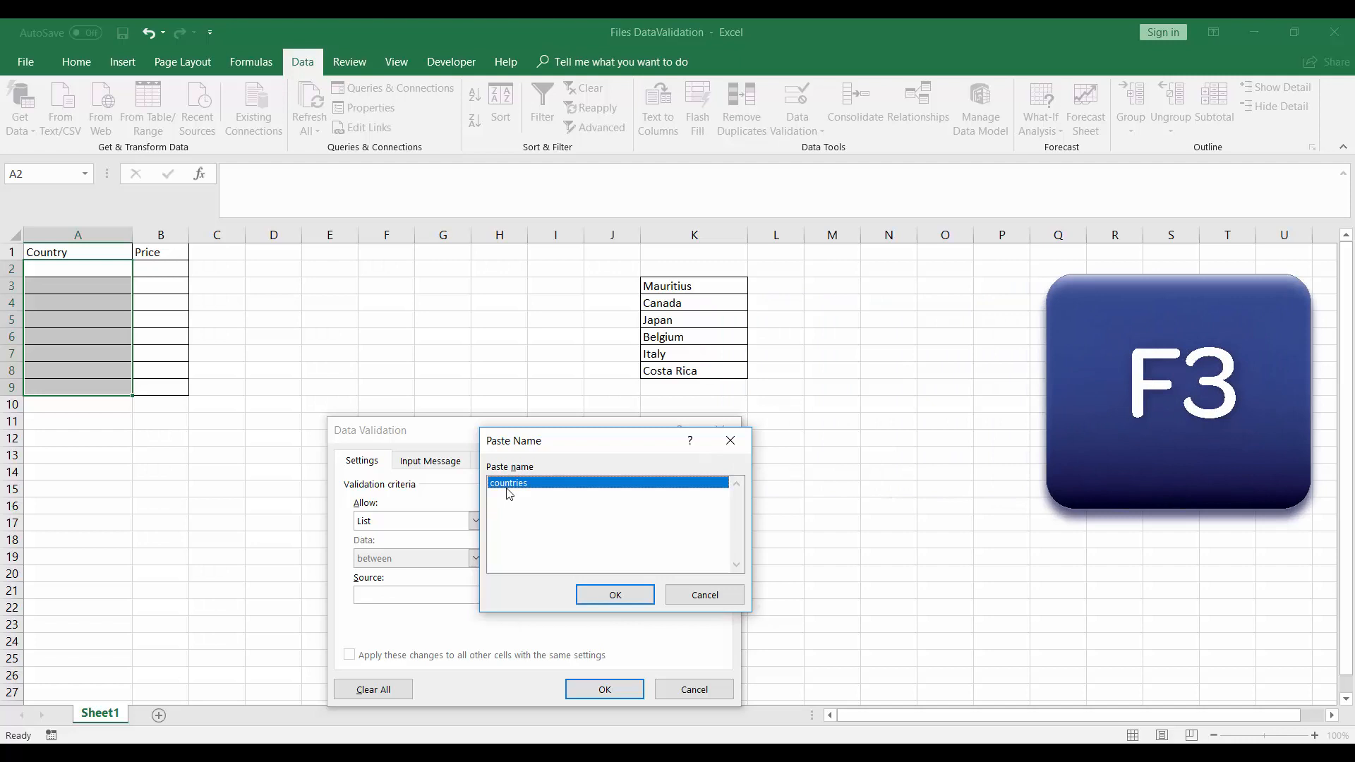
{"action": "left_click", "coordinate": [608, 596]}
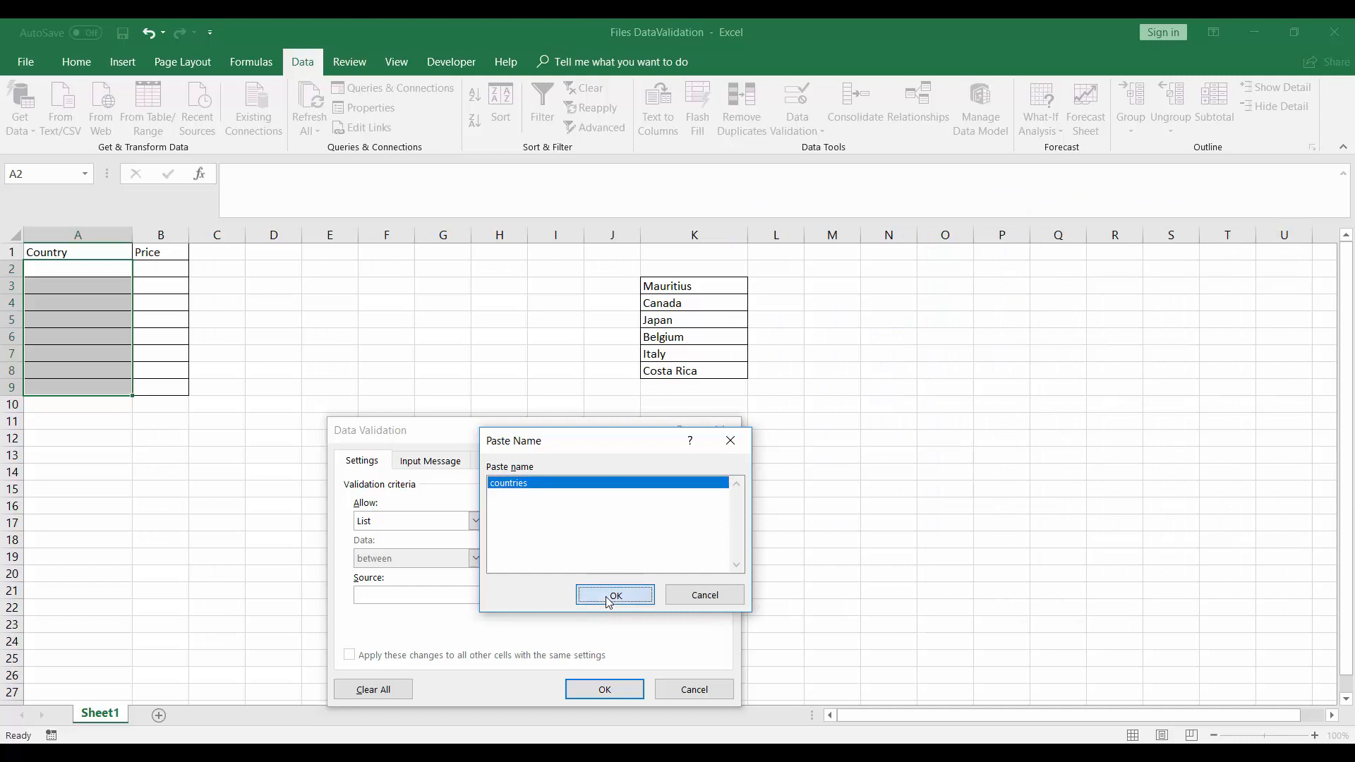
{"action": "left_click", "coordinate": [604, 689]}
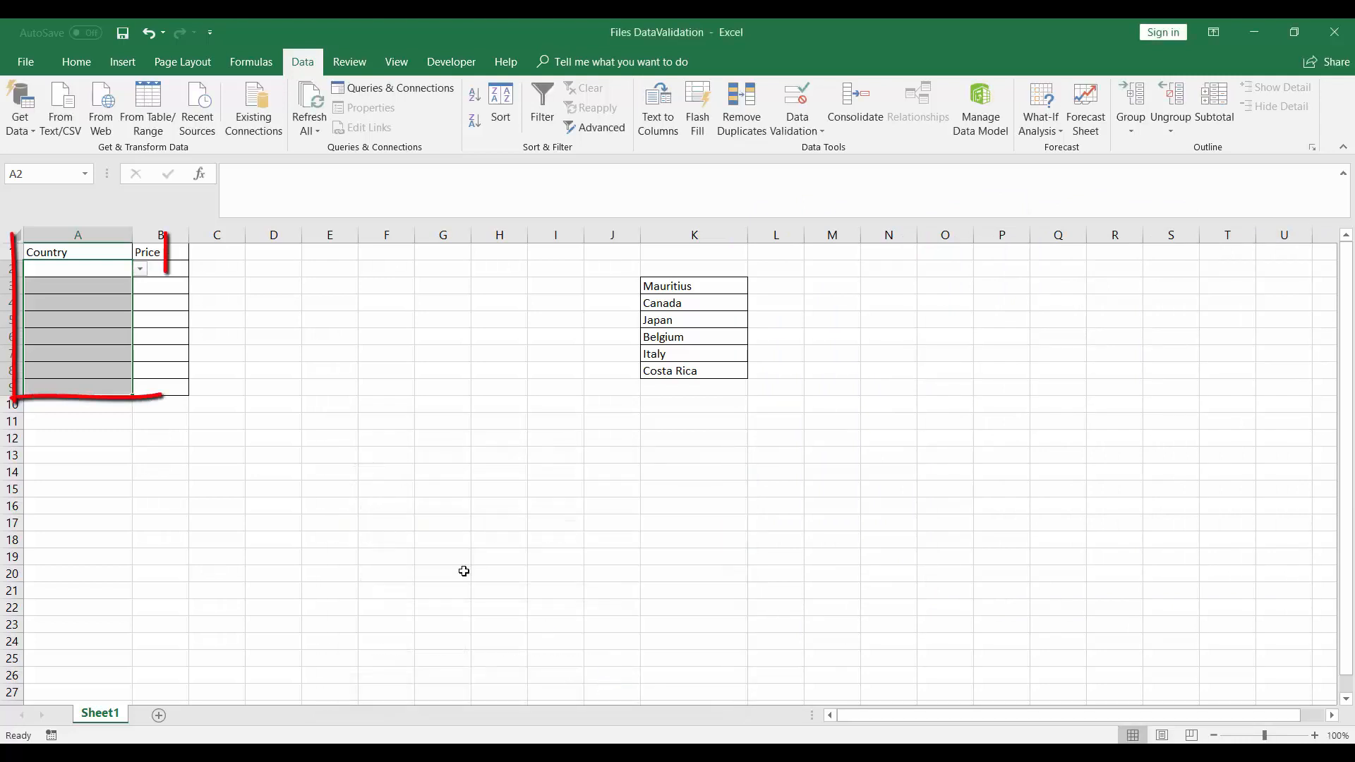
- Choose Canada in A2, Japan in A5 and Canada in A7 from the cells' drop-down lists
{"action": "left_click", "coordinate": [140, 269]}
{"action": "left_click", "coordinate": [103, 302]}
{"action": "left_click", "coordinate": [94, 319]}
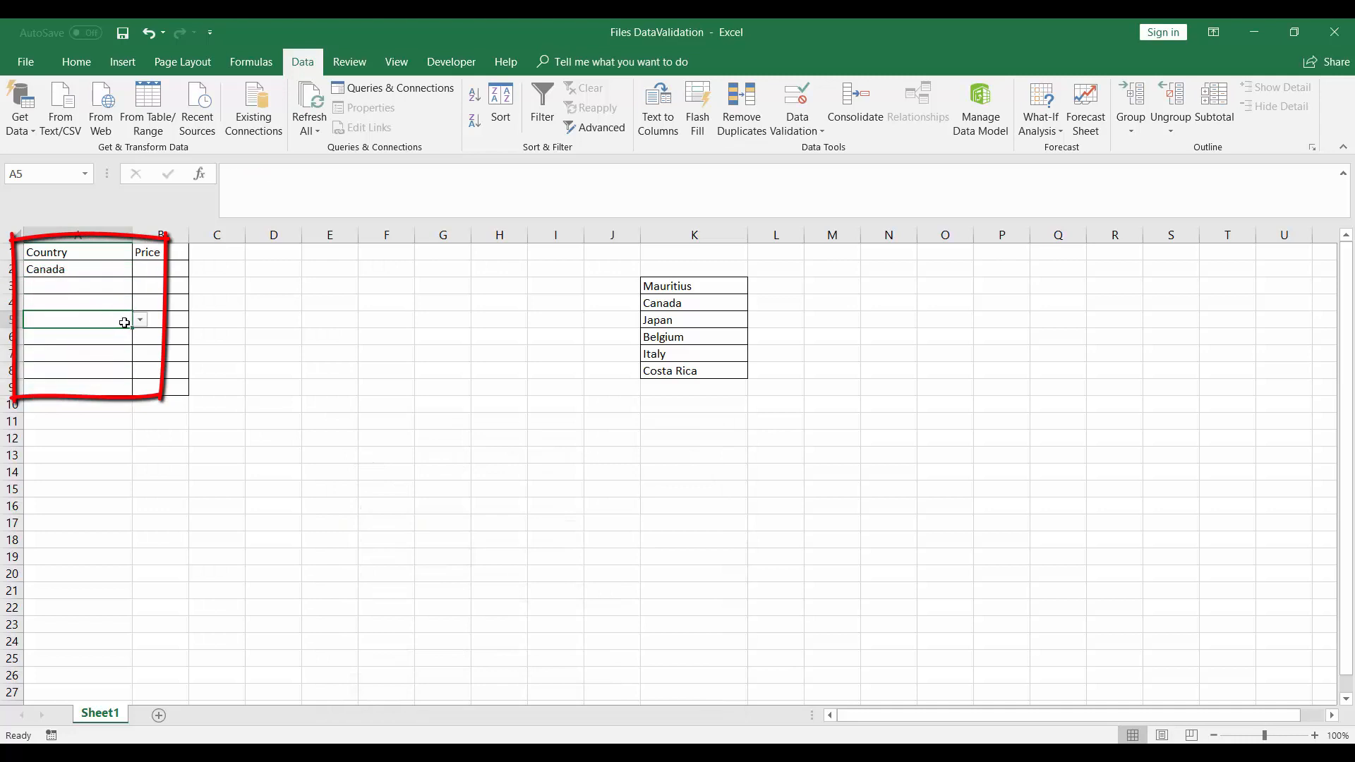
{"action": "left_click", "coordinate": [140, 320]}
{"action": "left_click", "coordinate": [85, 359]}
{"action": "left_click", "coordinate": [85, 356]}
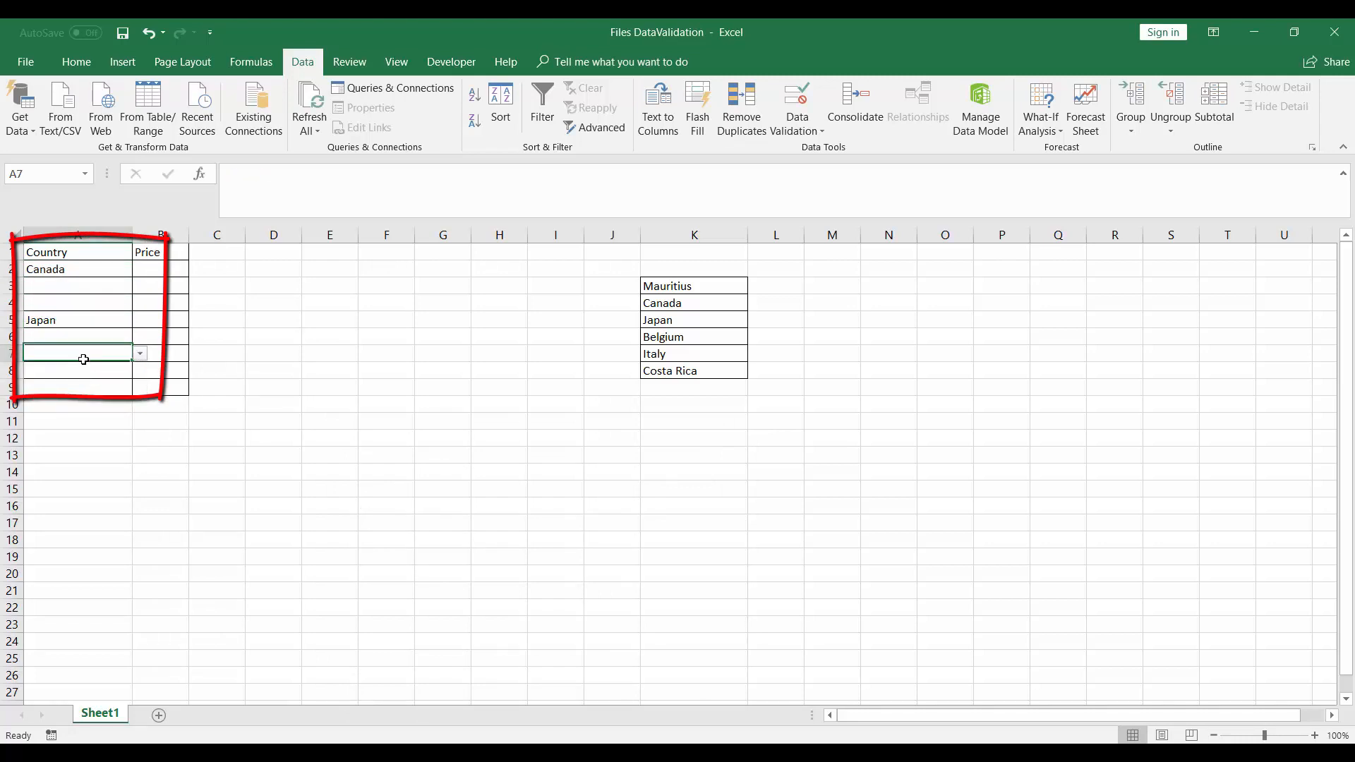
{"action": "left_click", "coordinate": [140, 353]}
{"action": "left_click", "coordinate": [85, 380]}
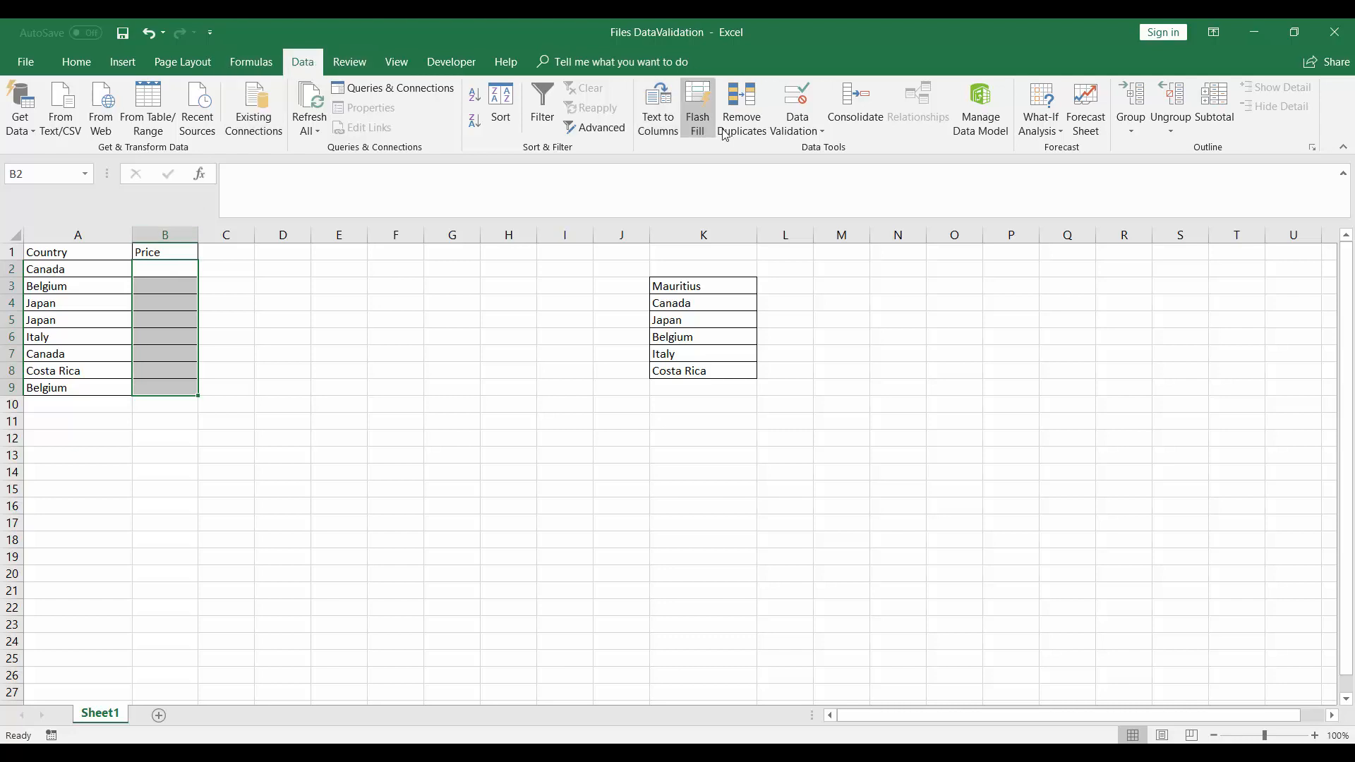
- Set up data validation for the Price cells B2:B9 to allow only whole numbers less than 3000
{"action": "left_click", "coordinate": [795, 133]}
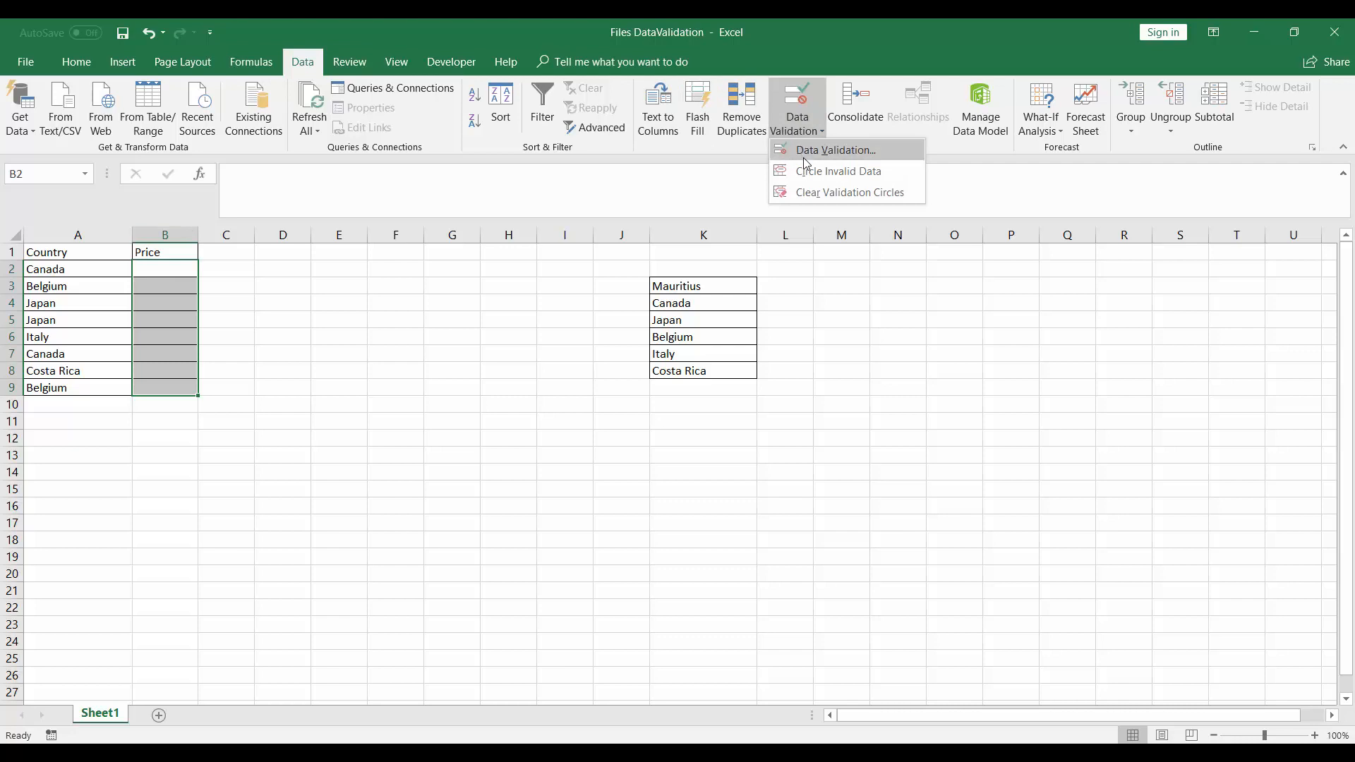
{"action": "left_click", "coordinate": [805, 157]}
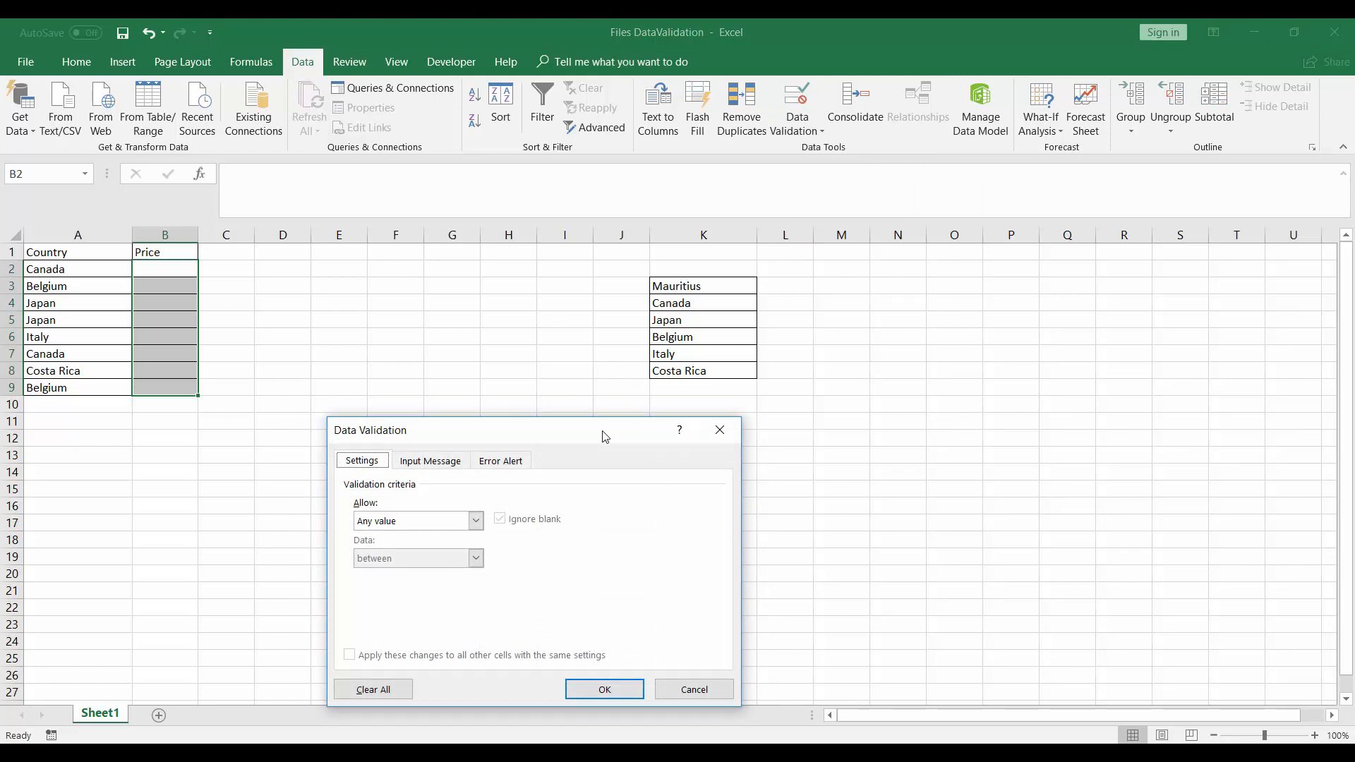
{"action": "left_click", "coordinate": [476, 521]}
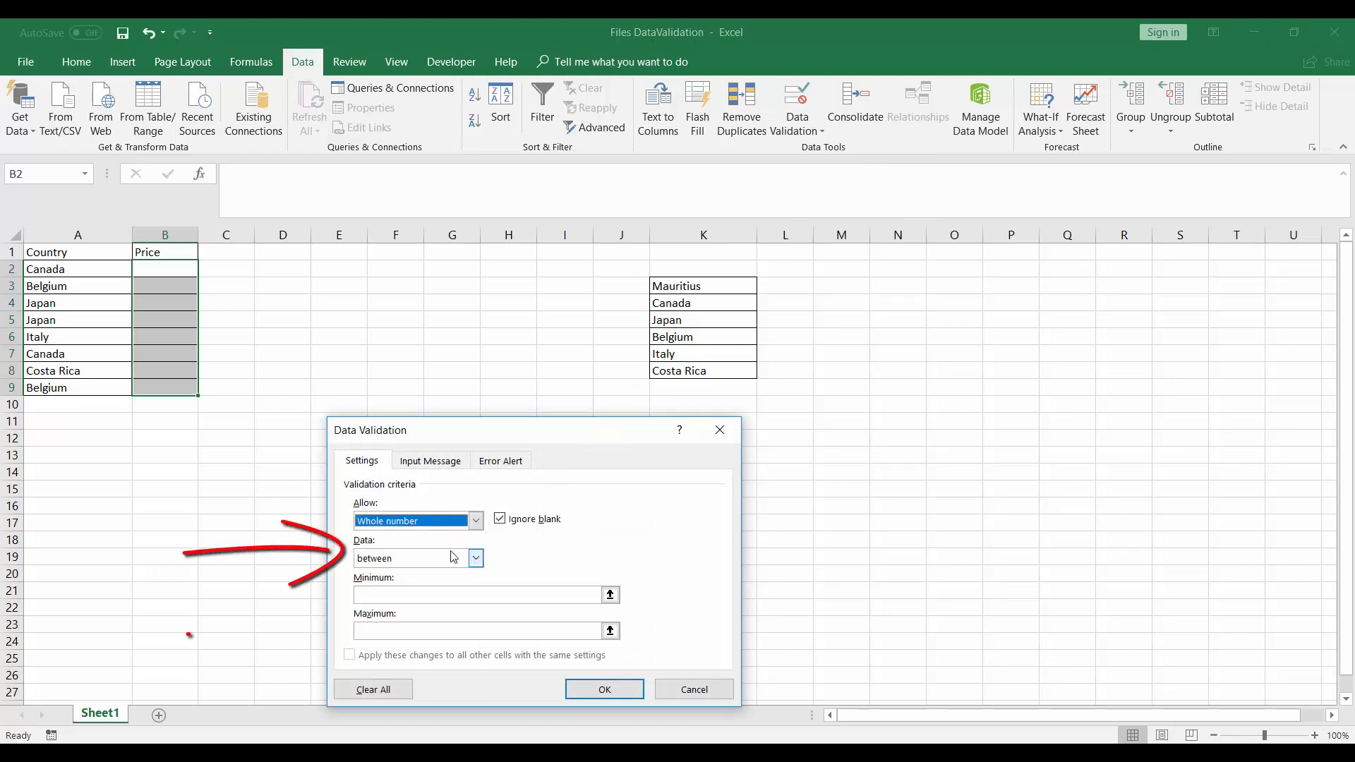
{"action": "left_click", "coordinate": [453, 550]}
{"action": "left_click", "coordinate": [477, 560]}
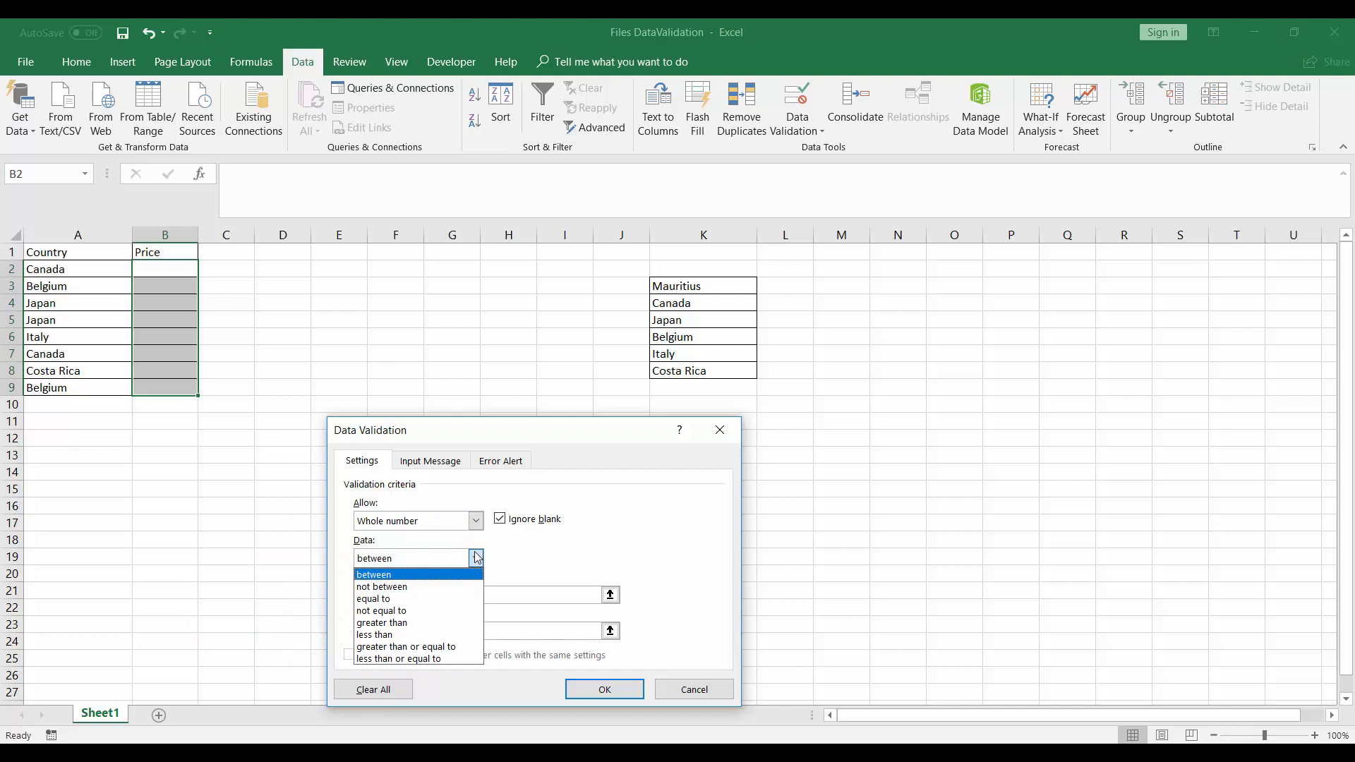
{"action": "left_click", "coordinate": [439, 635]}
{"action": "left_click", "coordinate": [374, 594]}
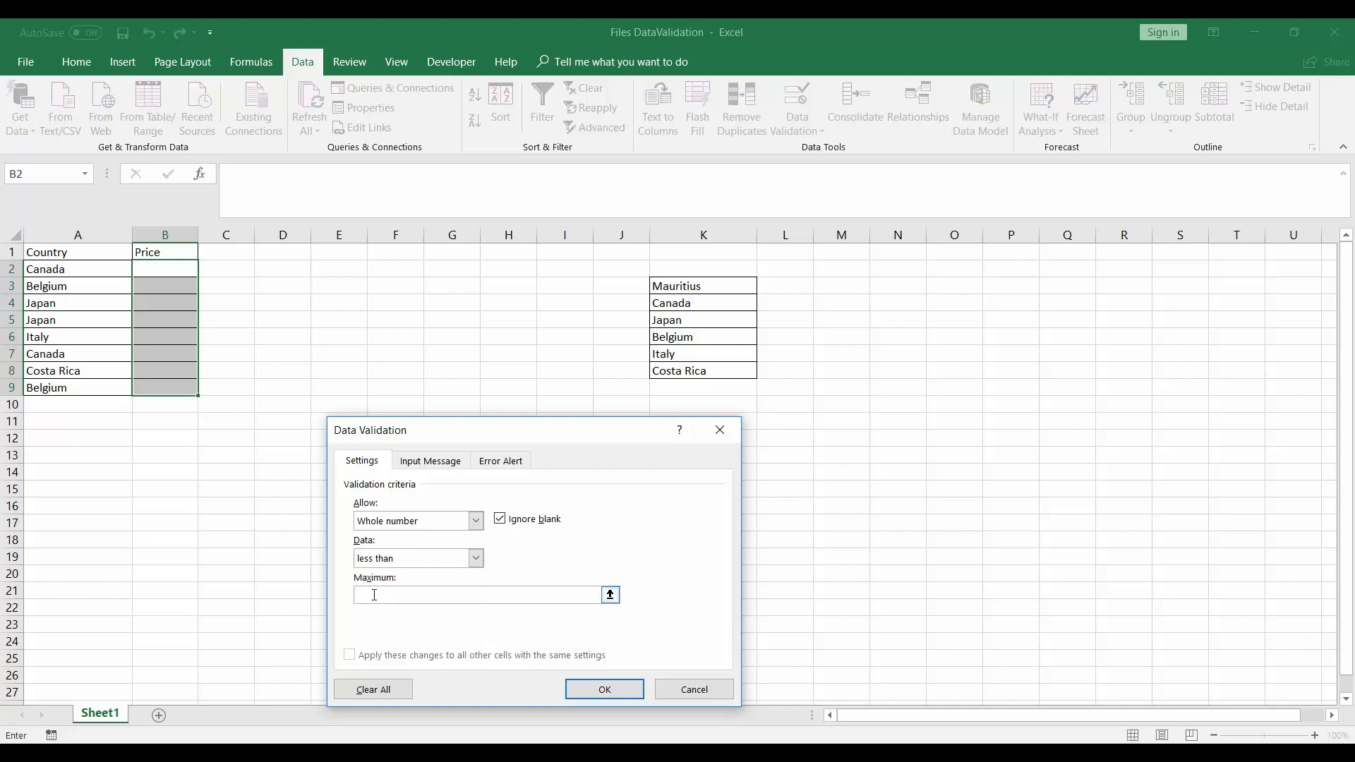
{"action": "type", "text": "3000"}
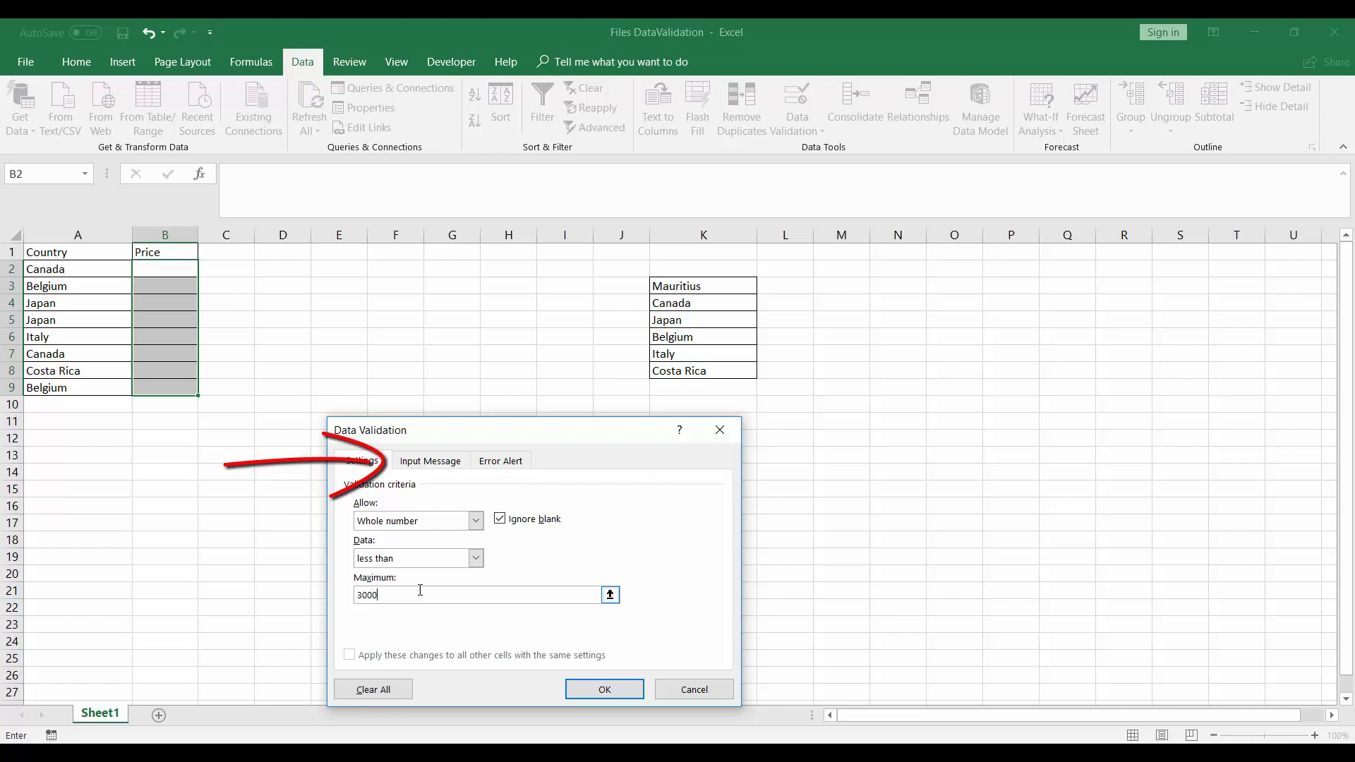
- Add an input message titled "attention" with the text "Don't use a number greater than 3000"
{"action": "left_click", "coordinate": [455, 467]}
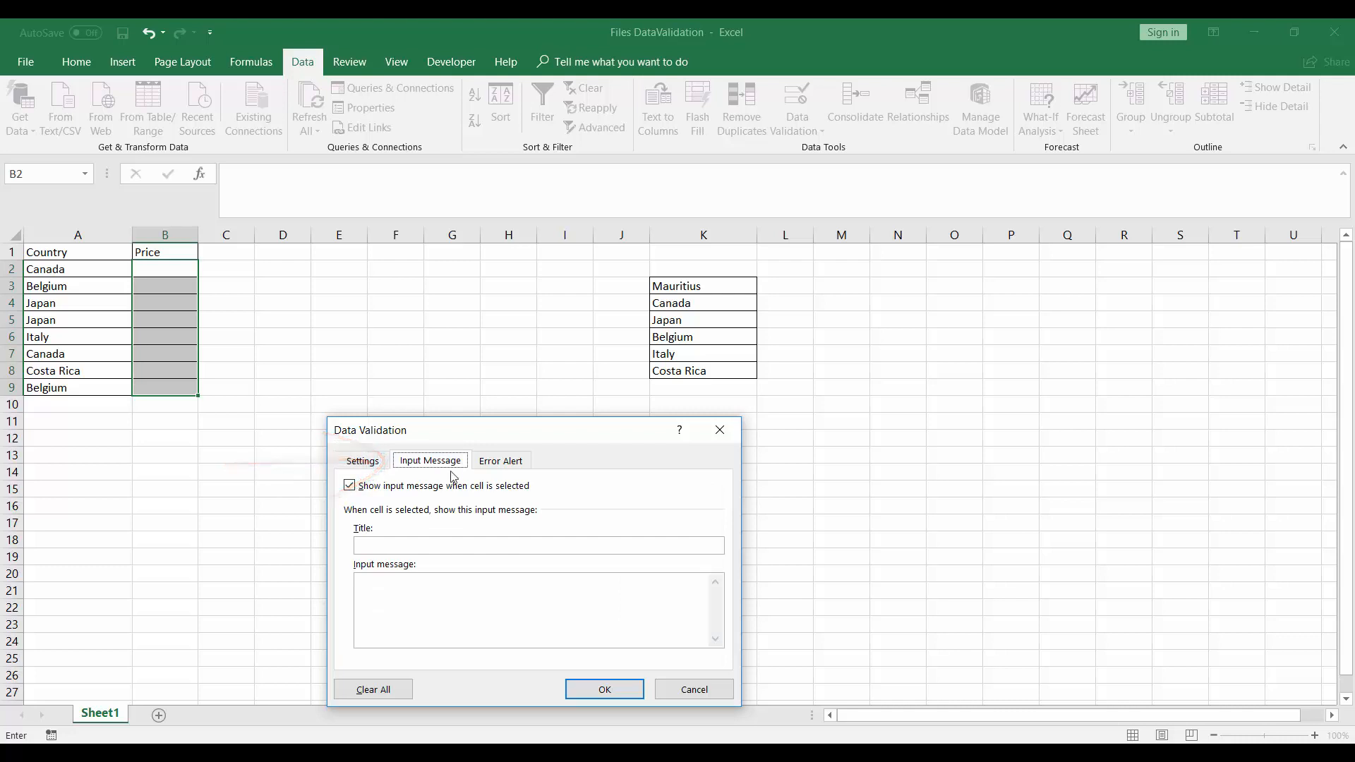
{"action": "left_click", "coordinate": [397, 550]}
{"action": "type", "text": "att"}
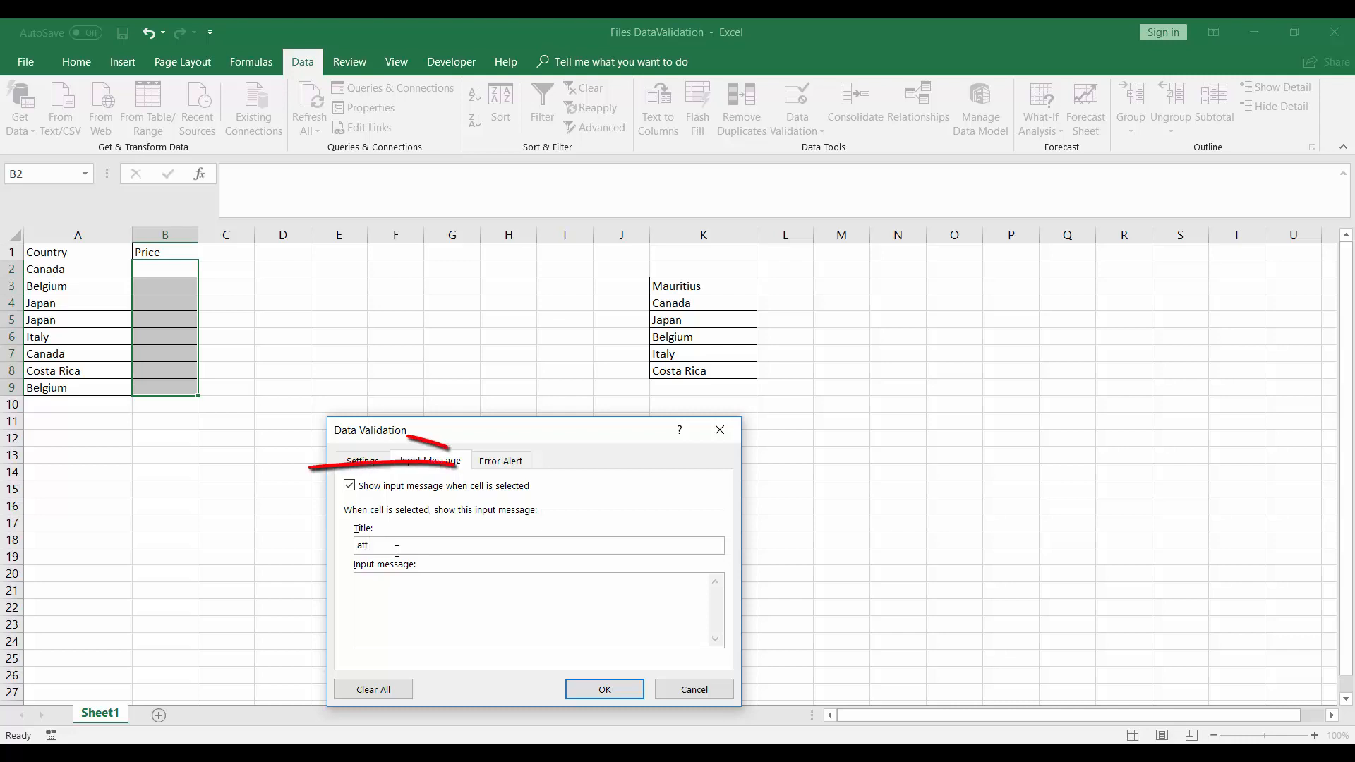
{"action": "type", "text": "ention"}
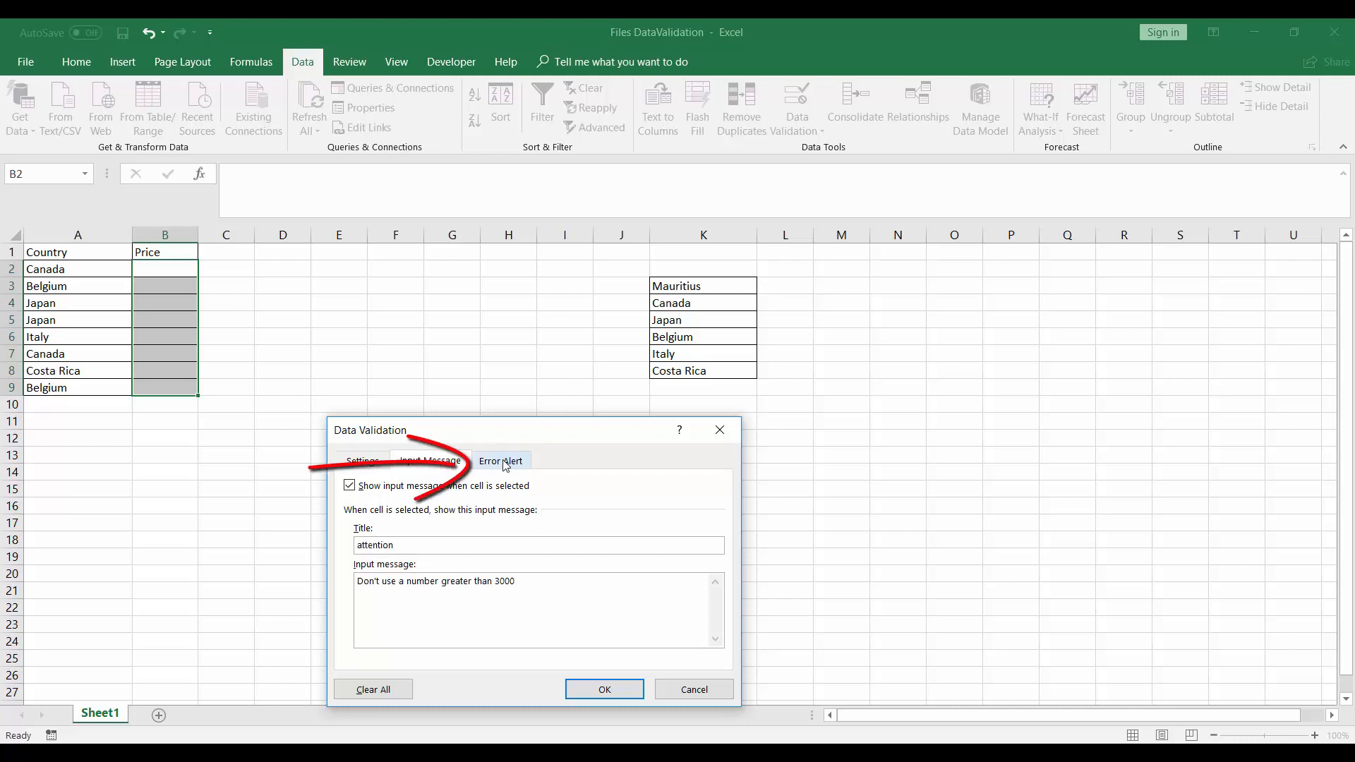
- Add a Stop-style error alert titled "Stop" with the message "You must insert a number less than 3000!" and apply the validation
{"action": "left_click", "coordinate": [505, 465]}
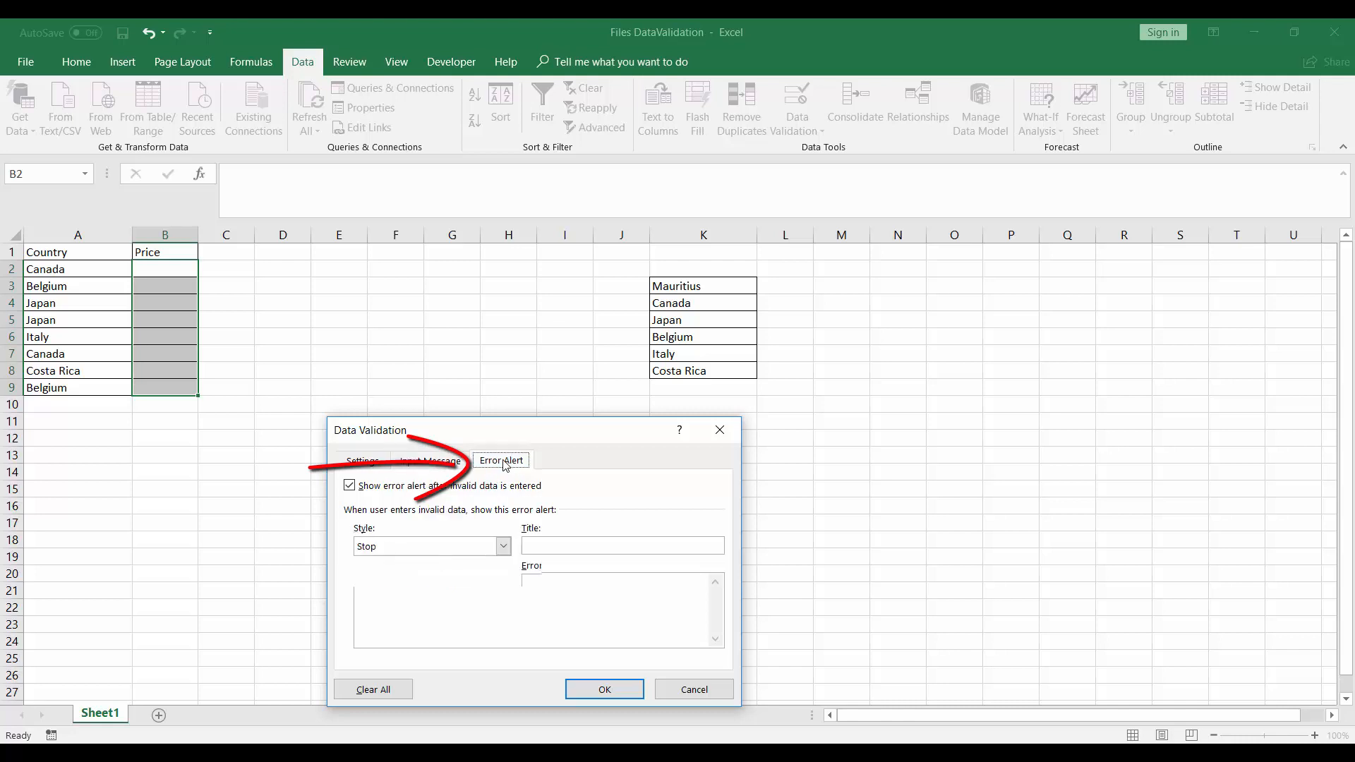
{"action": "left_click", "coordinate": [551, 541]}
{"action": "type", "text": "Stop"}
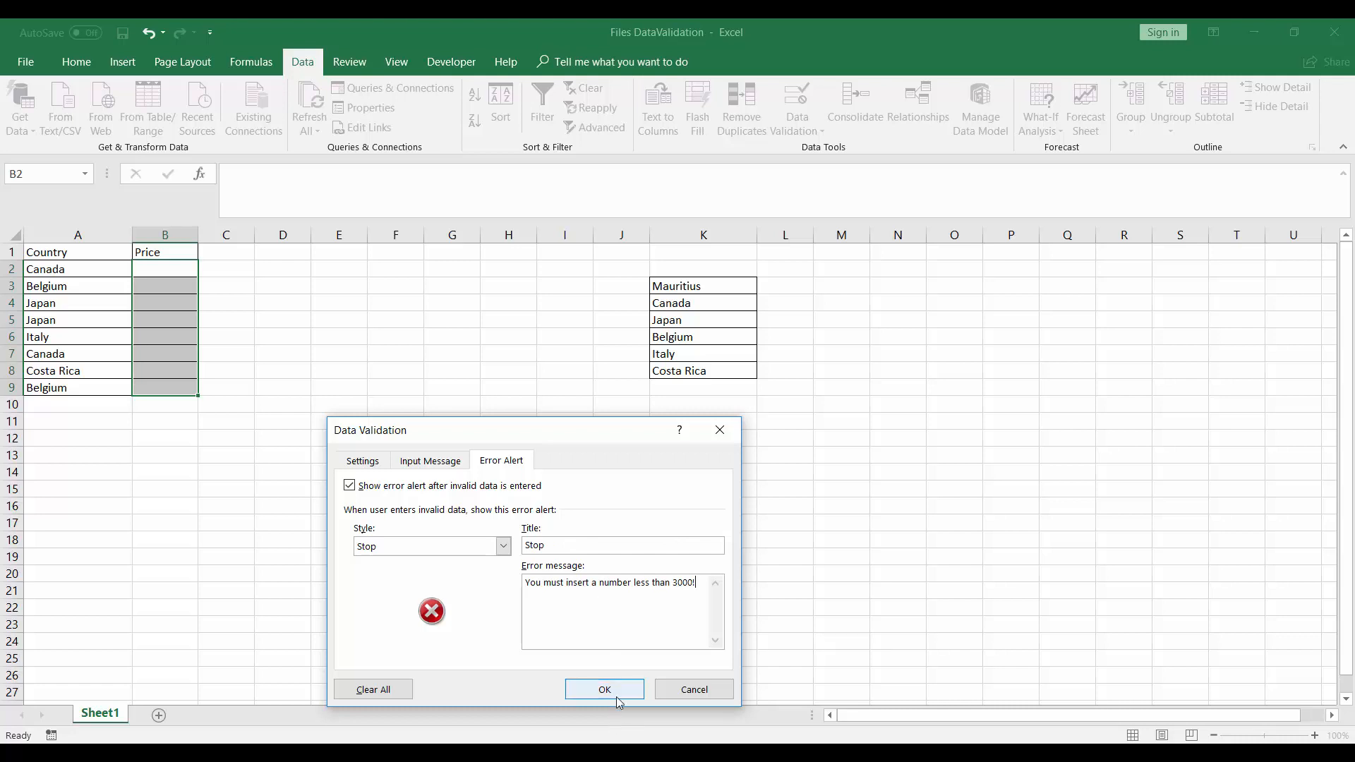
{"action": "left_click", "coordinate": [616, 690]}
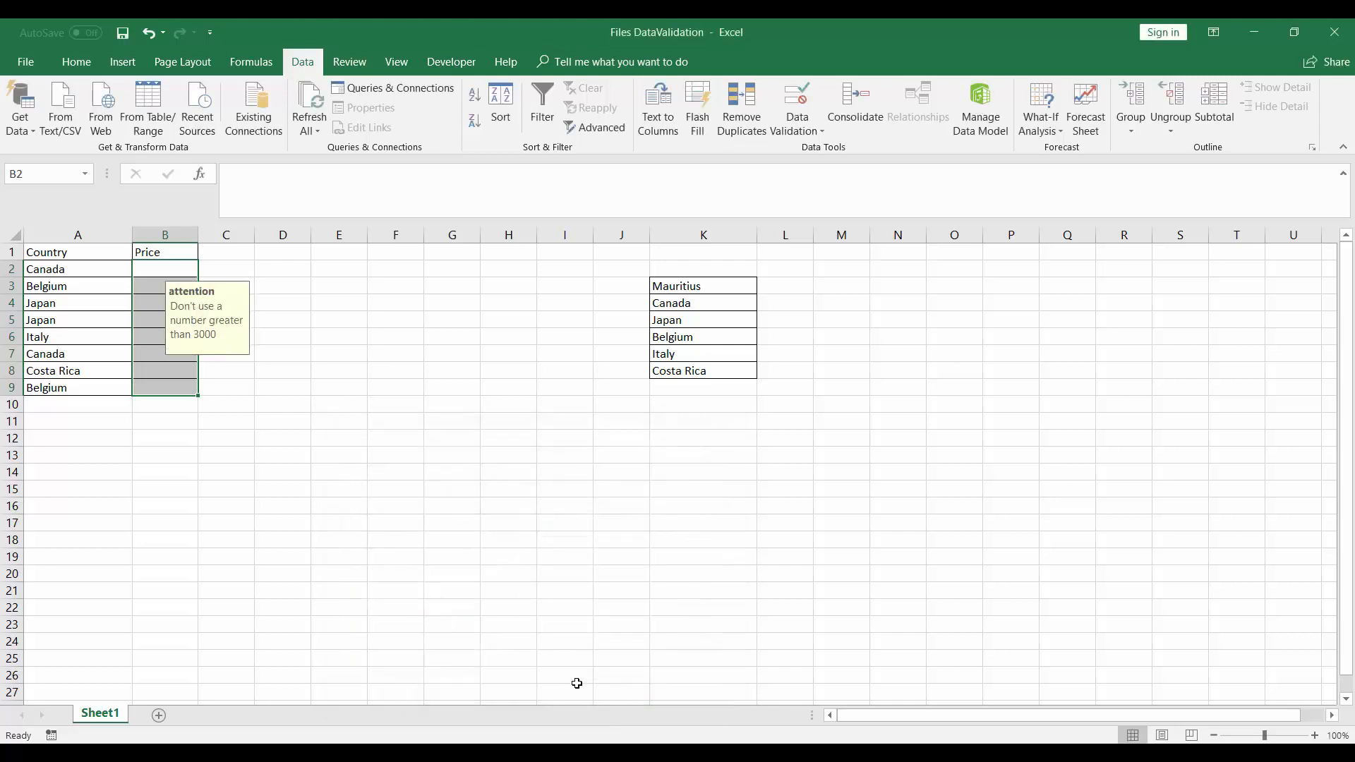
- Enter 2569 as the price in B2 and auto-fit the width of column B
{"action": "left_click", "coordinate": [162, 269]}
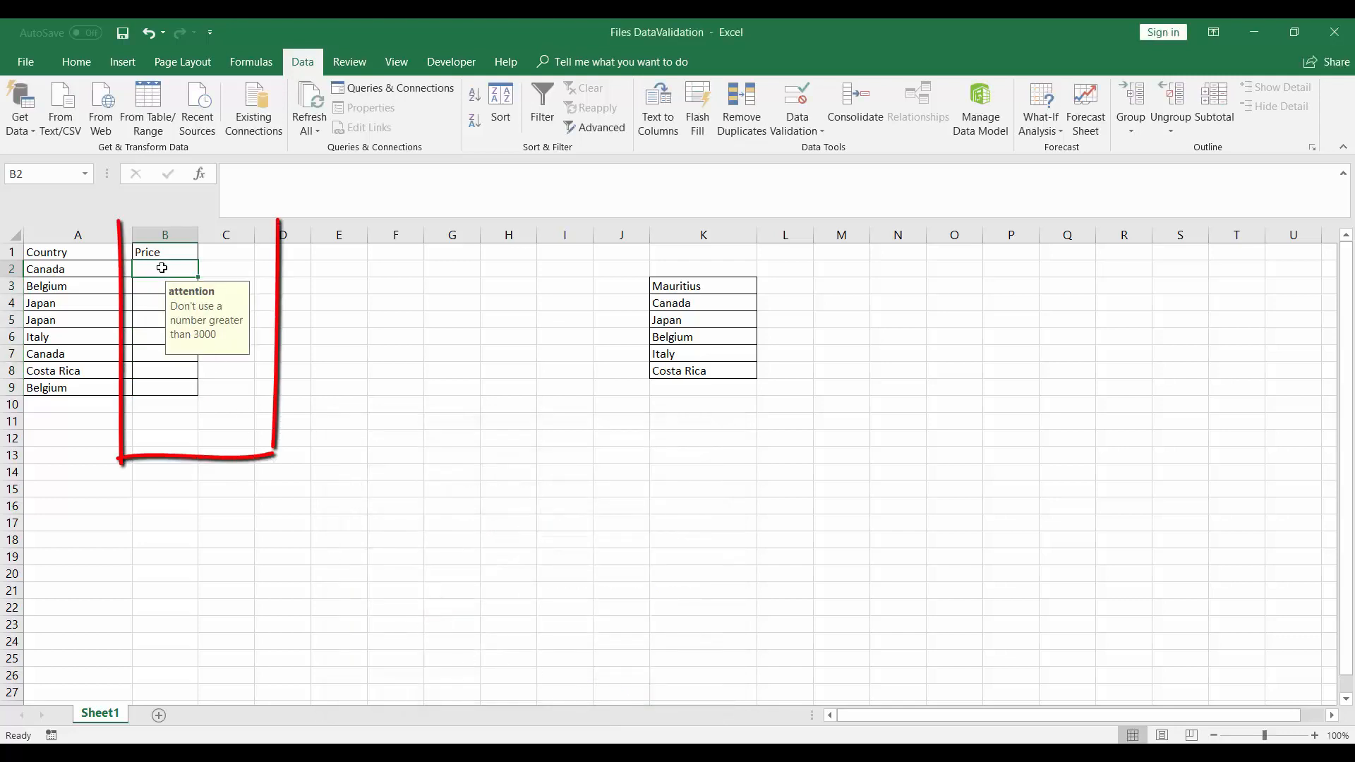
{"action": "left_click", "coordinate": [158, 350]}
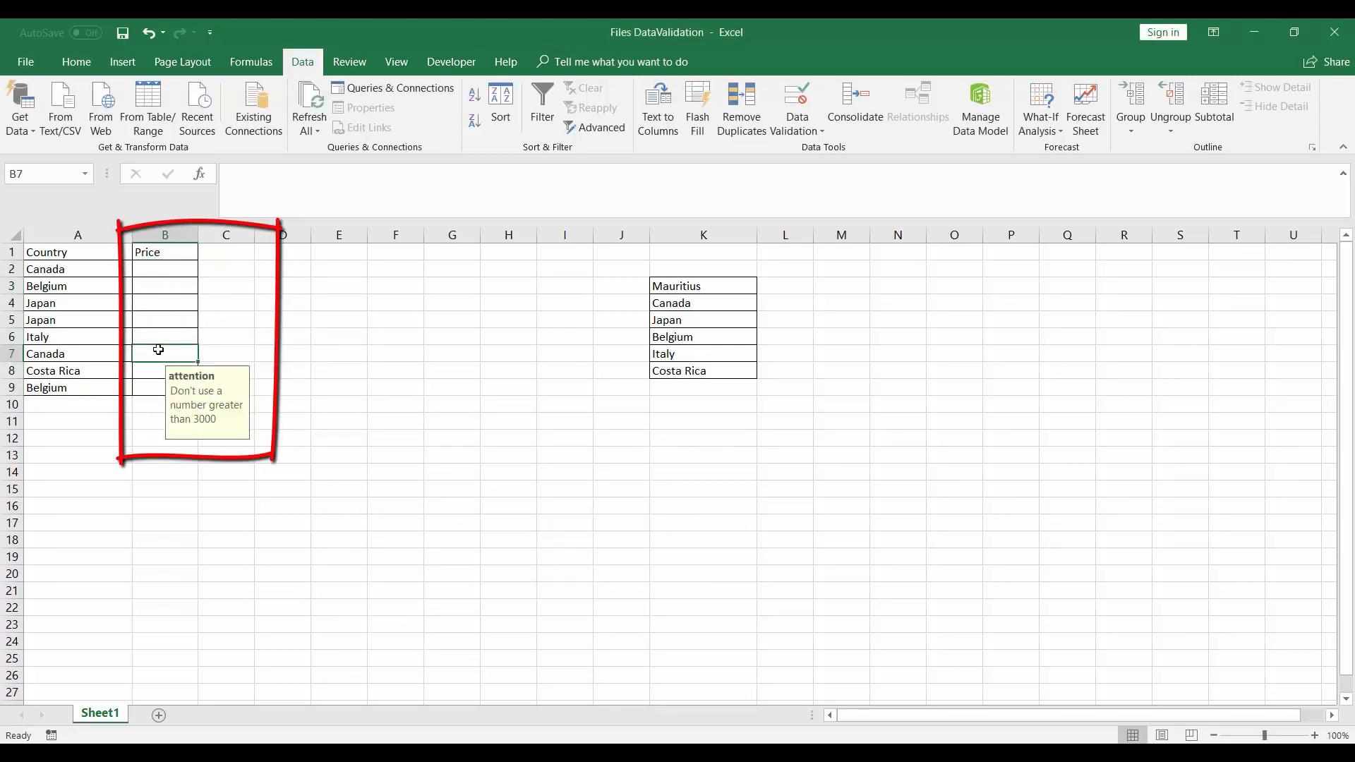
{"action": "left_click", "coordinate": [163, 269]}
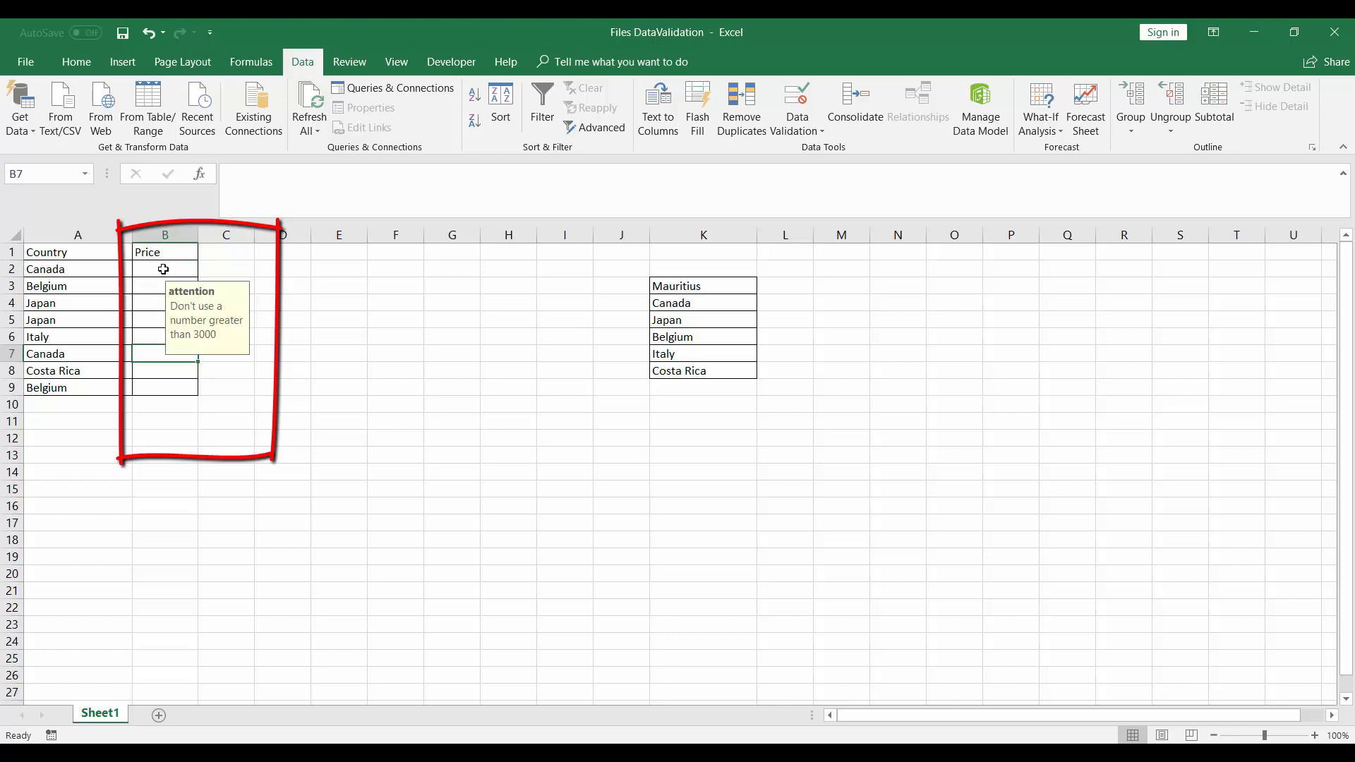
{"action": "type", "text": "2500"}
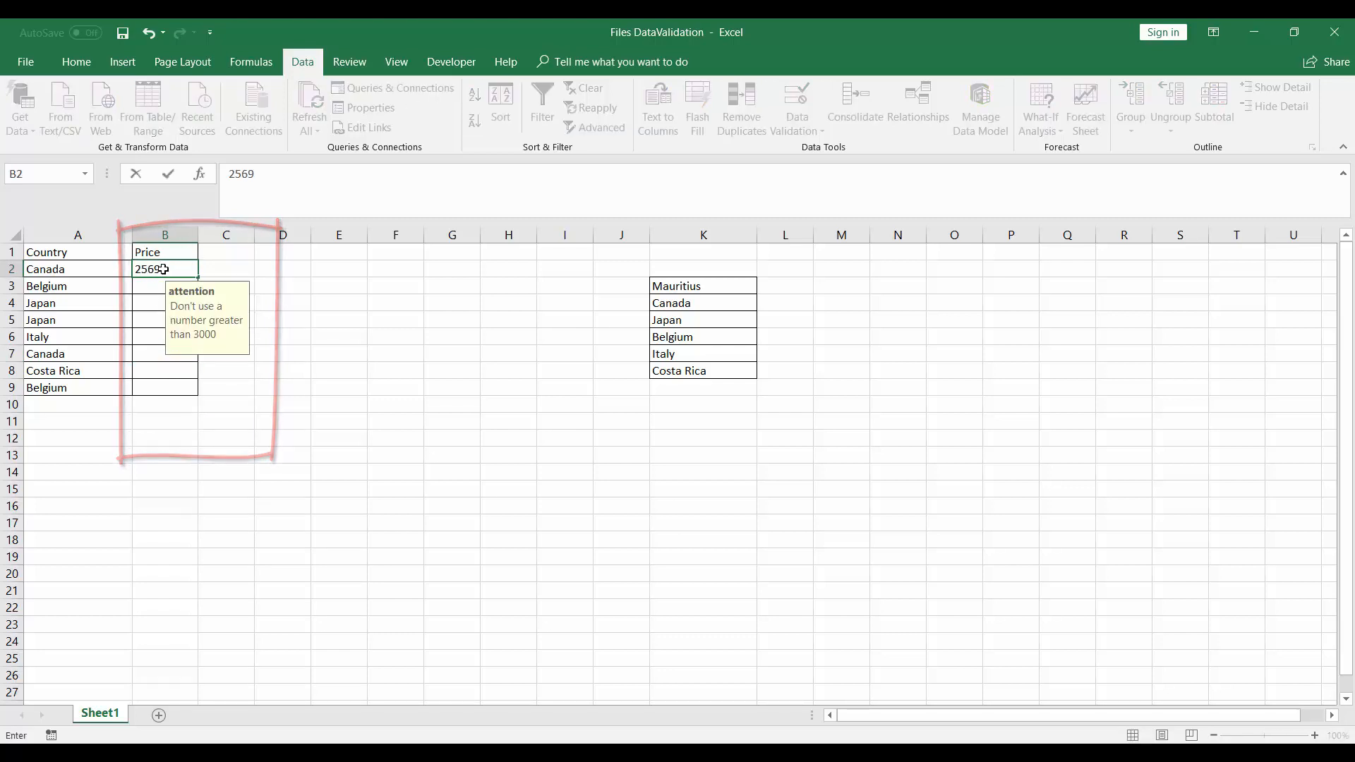
{"action": "key", "text": "Return"}
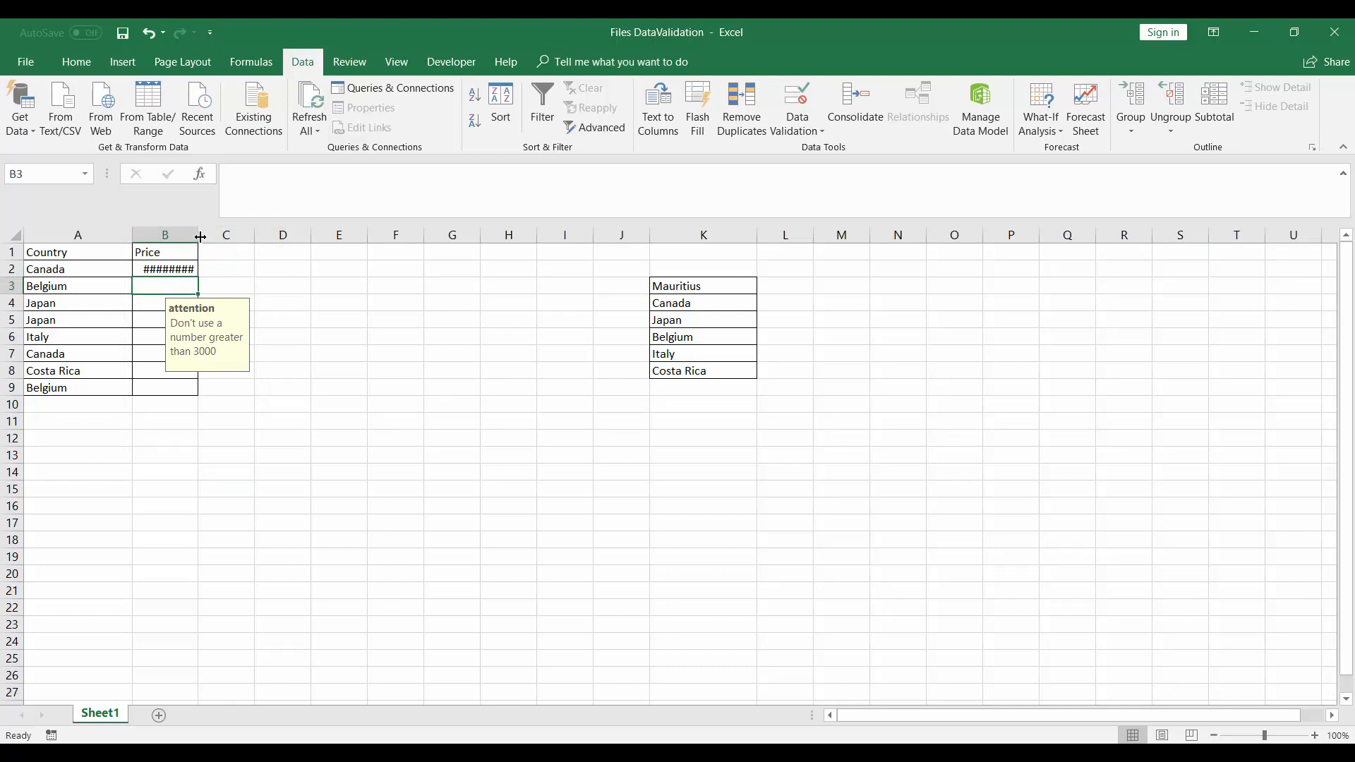
{"action": "double_click", "coordinate": [200, 236]}
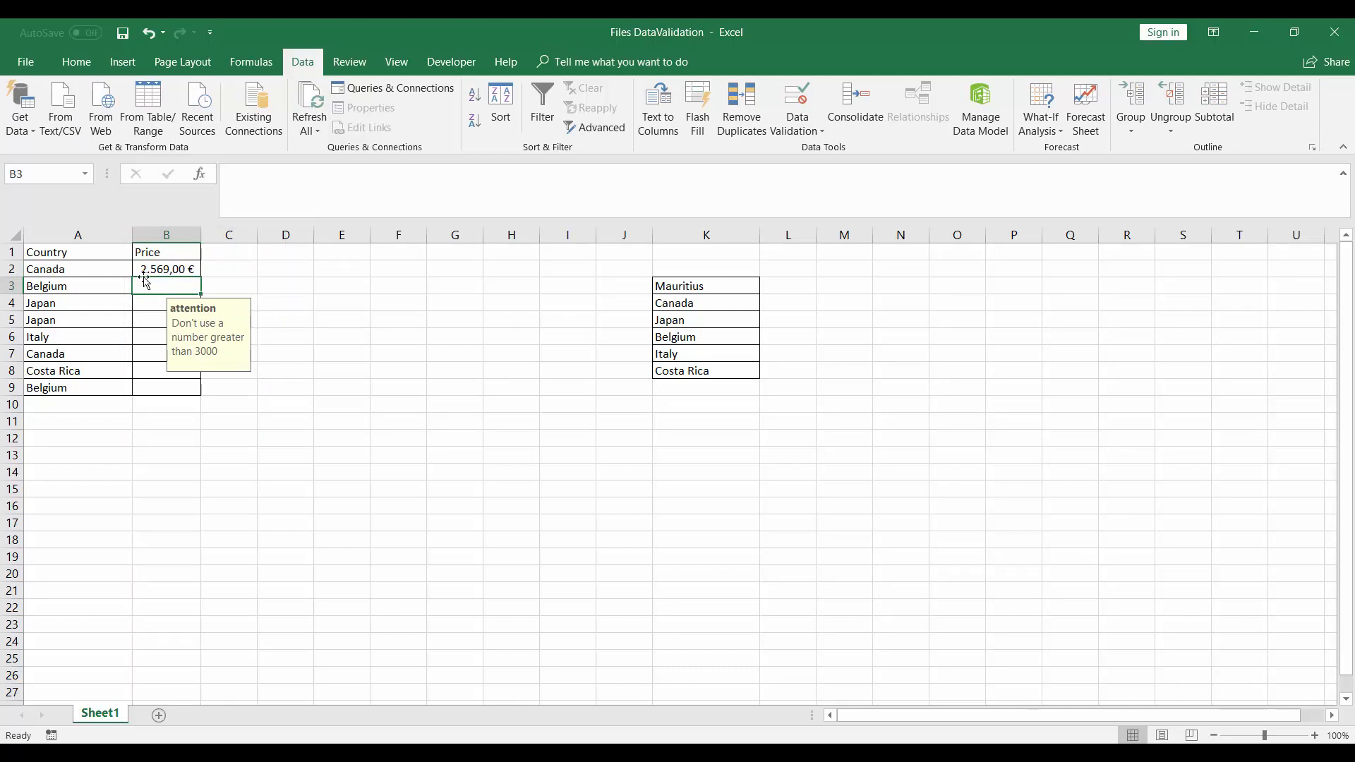
- Try entering 3652 as the price in B3 to test the validation limit
{"action": "type", "text": "3652"}
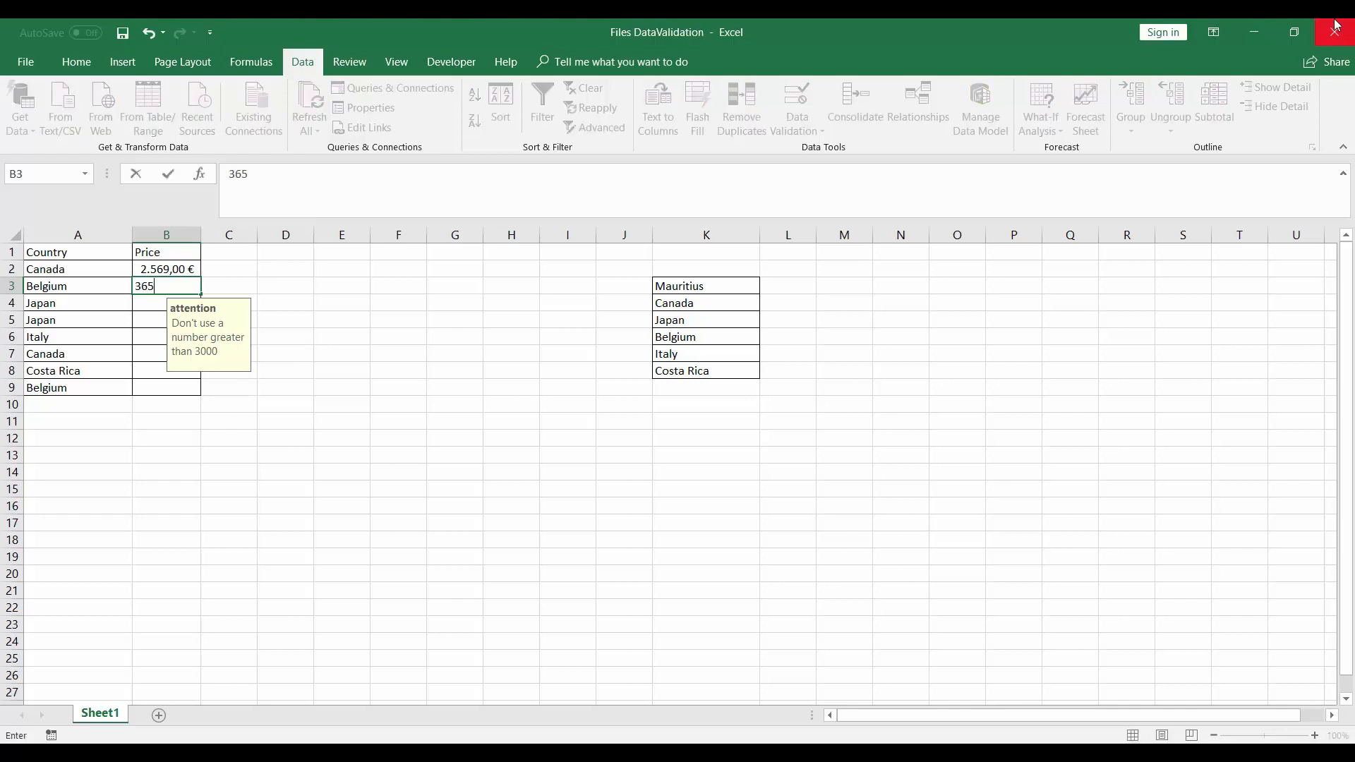